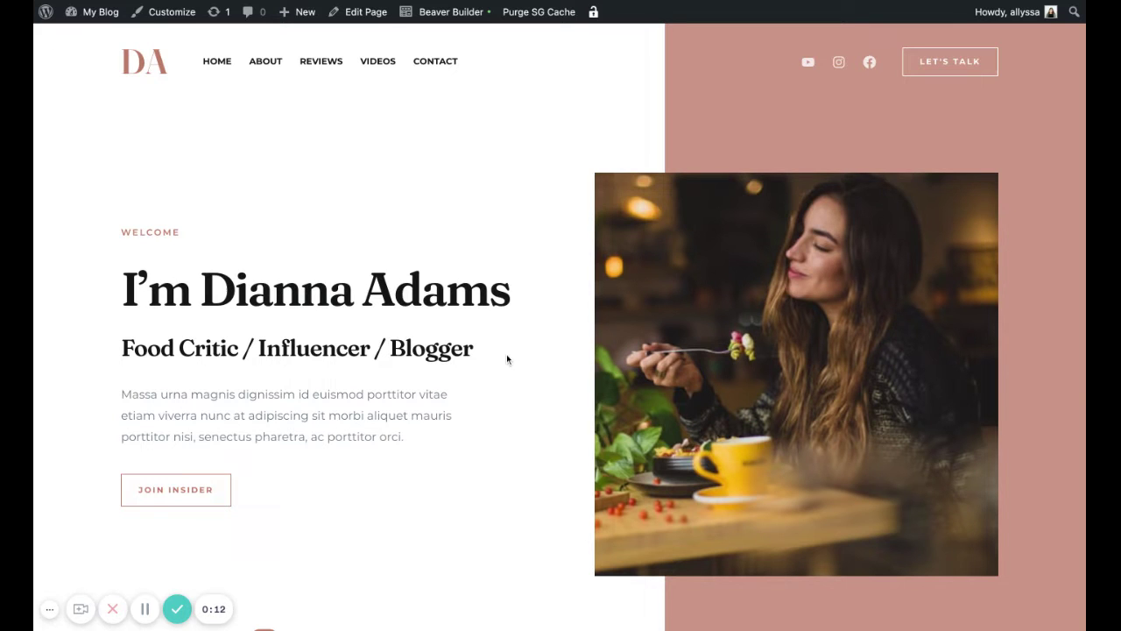
- Look through the blog's home page from the welcome section down to the footer
scroll(509, 357, "down", 4)
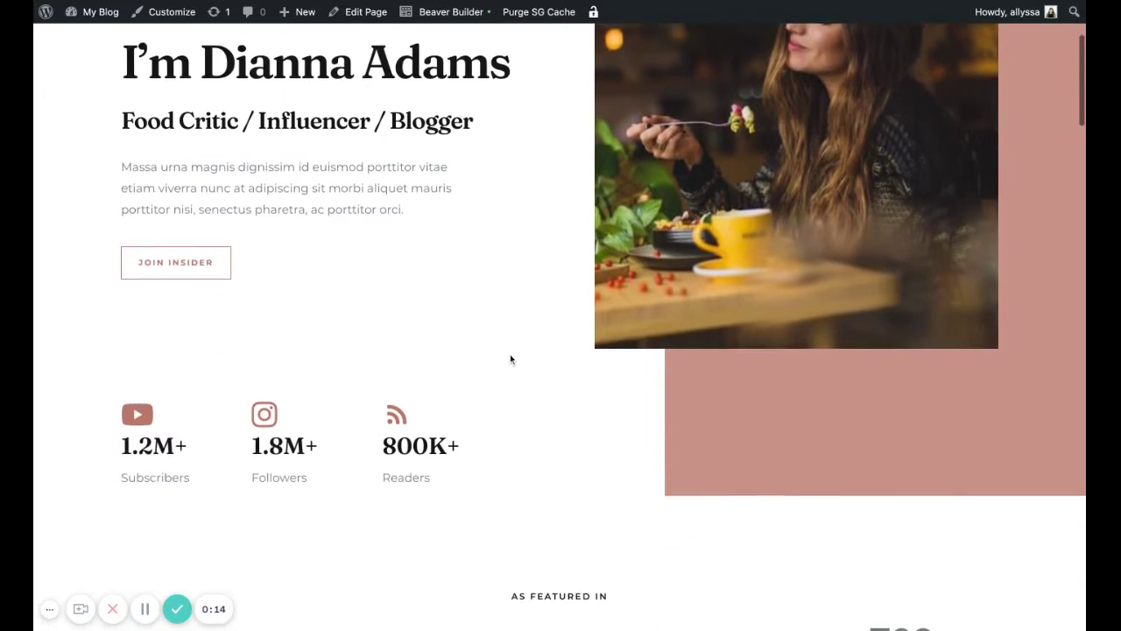
scroll(510, 354, "down", 8)
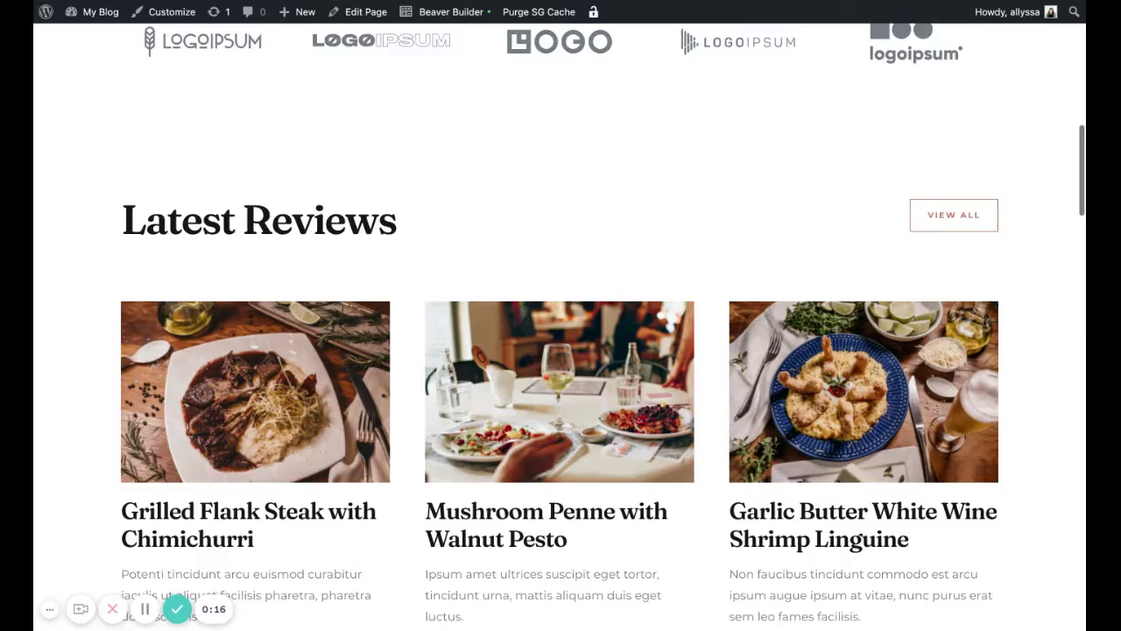
scroll(560, 351, "down", 12)
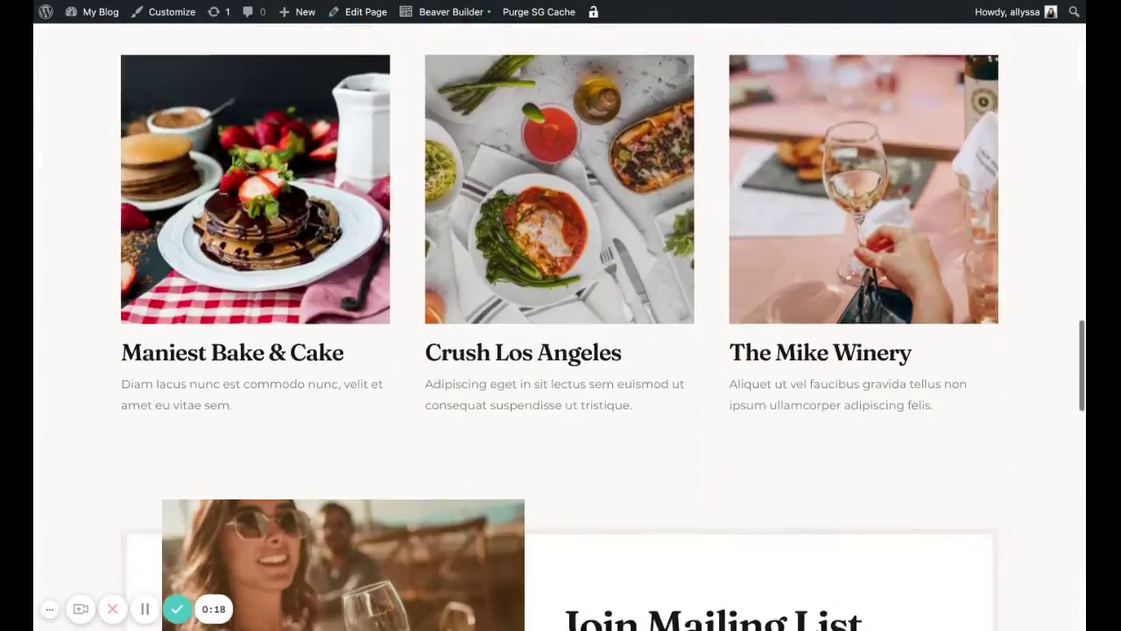
scroll(561, 350, "down", 15)
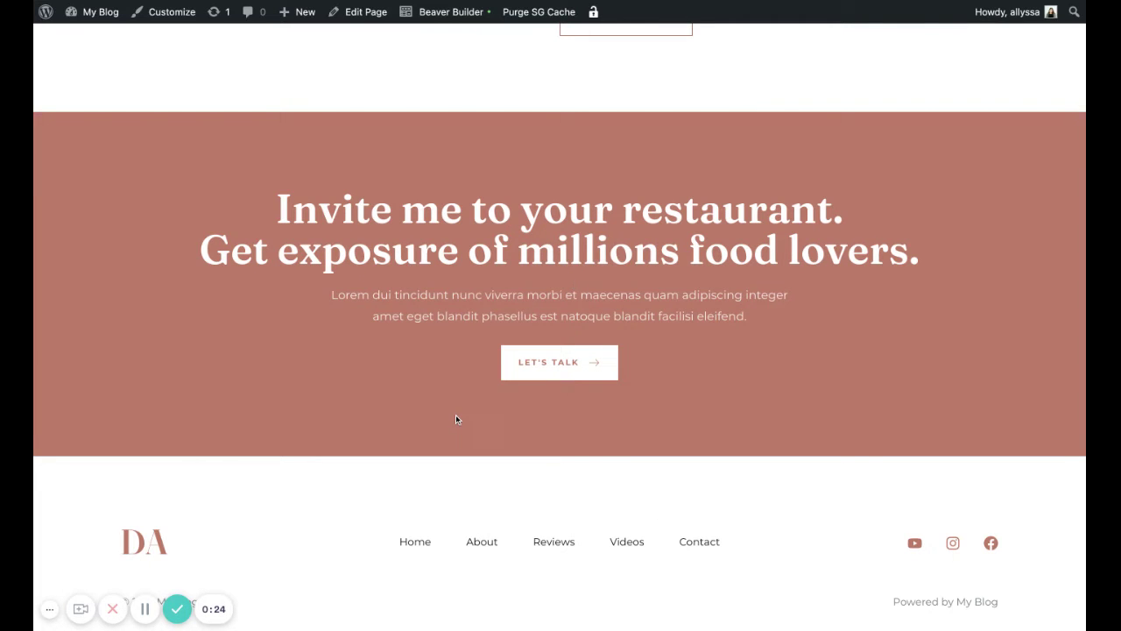
scroll(456, 419, "up", 5)
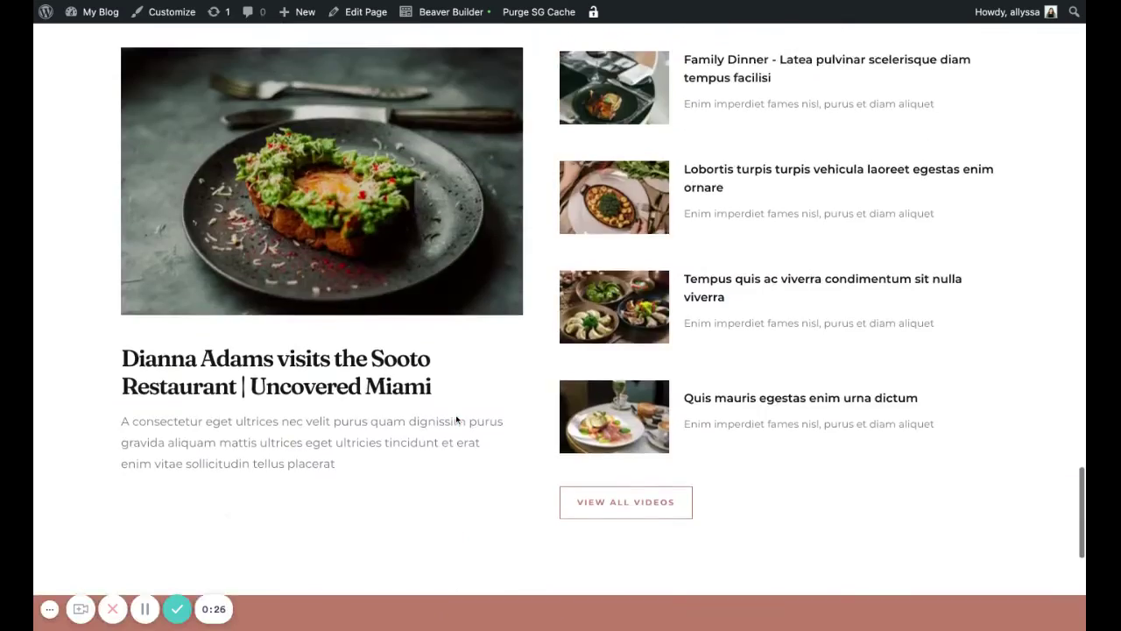
scroll(456, 418, "up", 20)
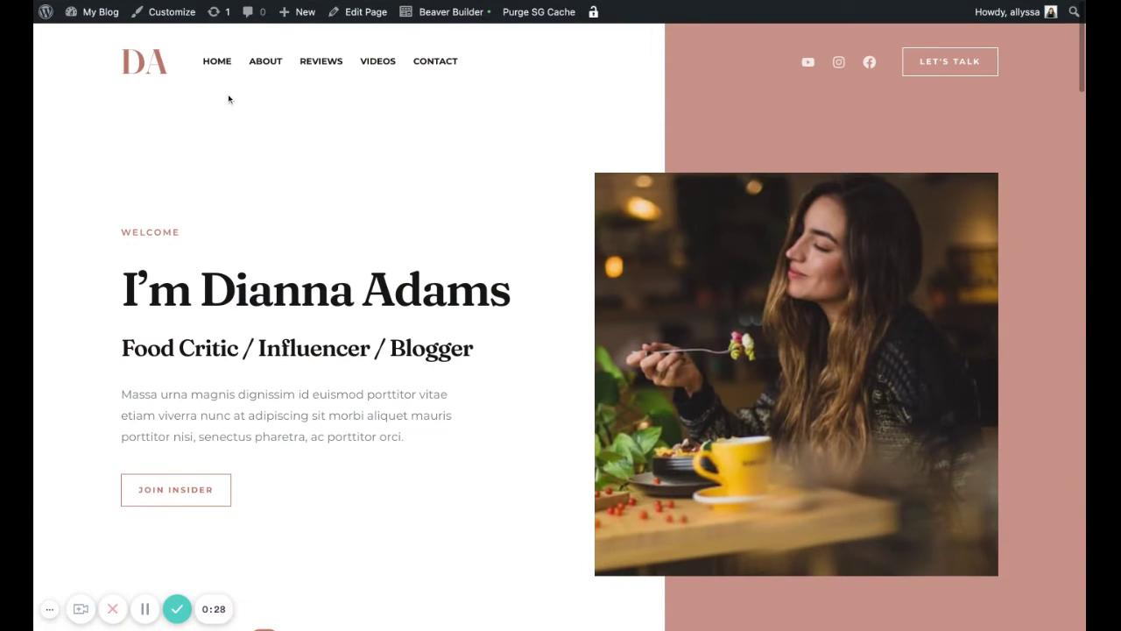
- Open the page for adding new plugins in the site's WordPress dashboard
mouse_move(104, 23)
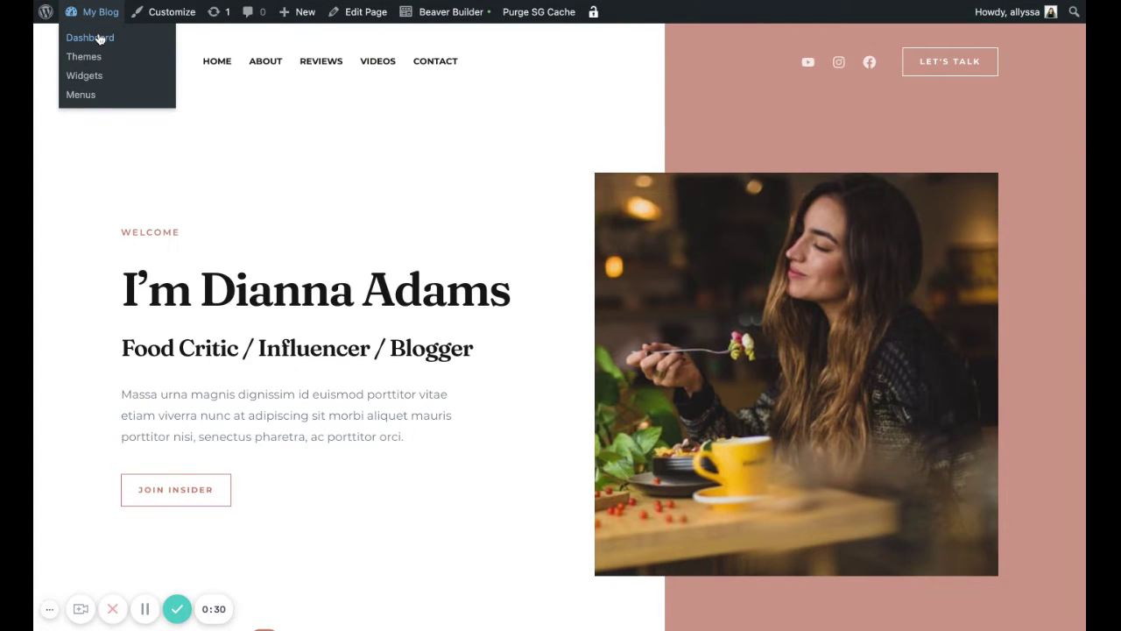
left_click(101, 39)
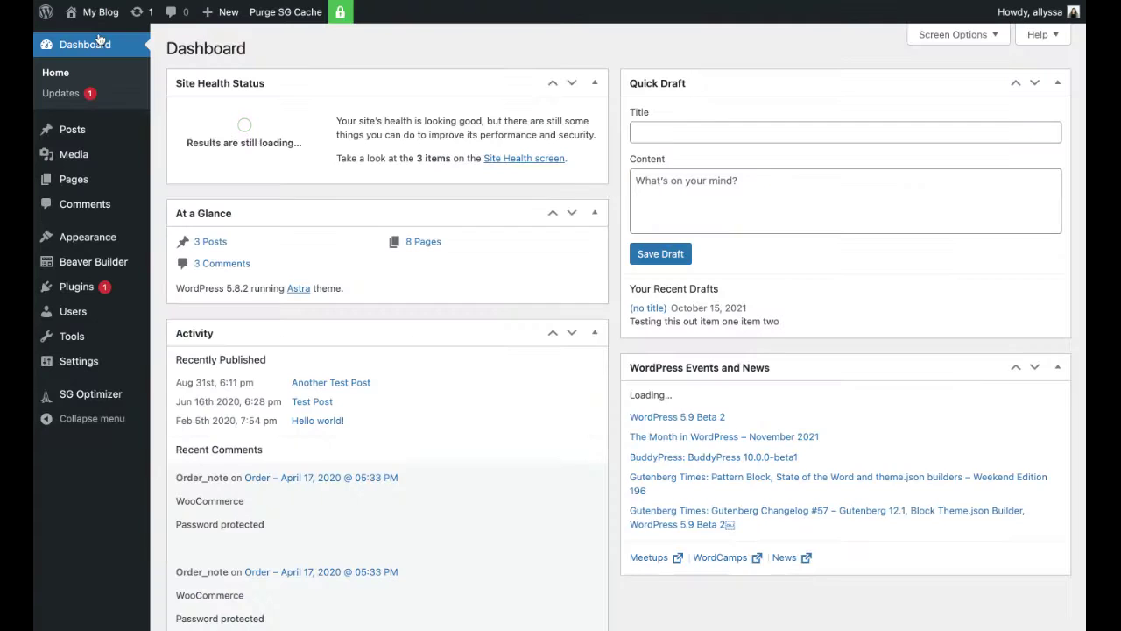
left_click(69, 289)
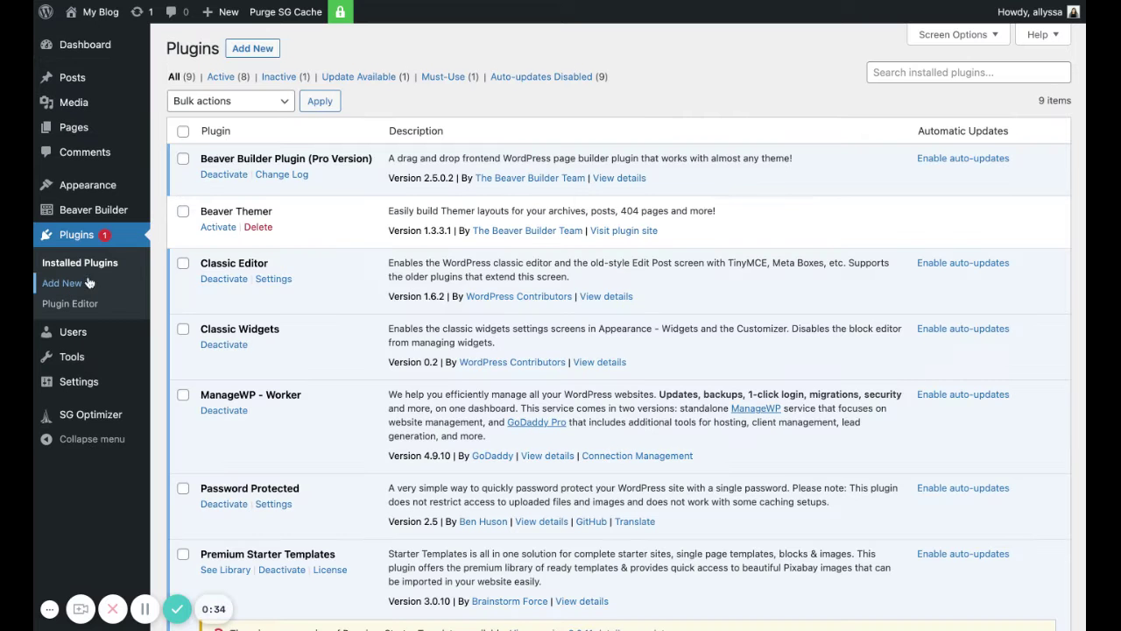
left_click(259, 52)
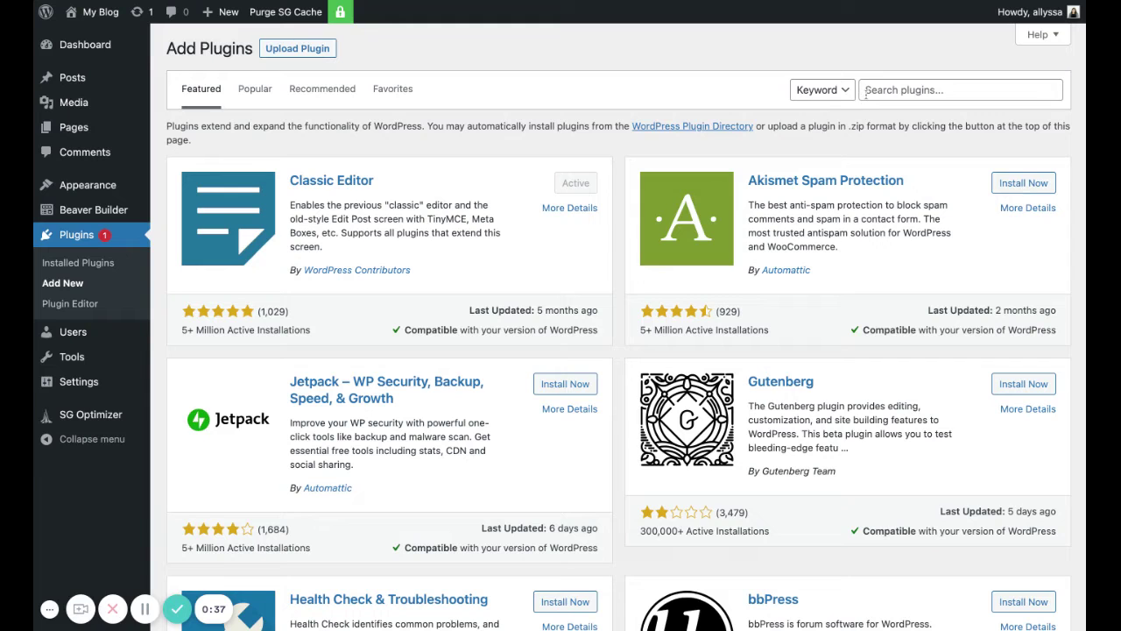
- Search the plugins for "instagram feed", and install and activate Smash Balloon Social Photo Feed
left_click(867, 94)
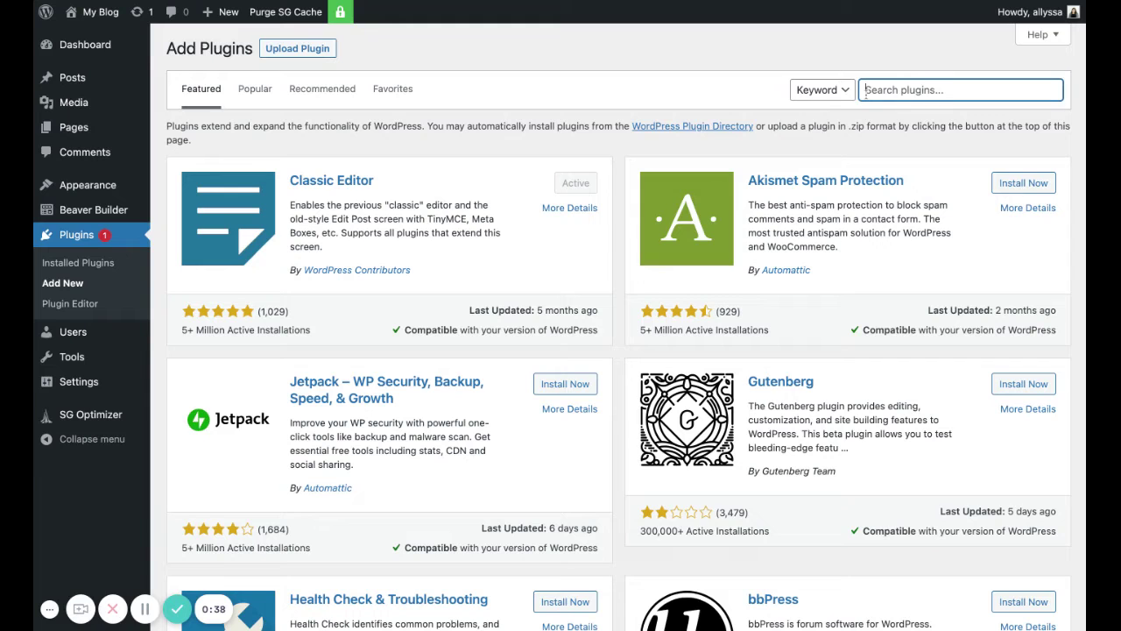
type("instagram feed")
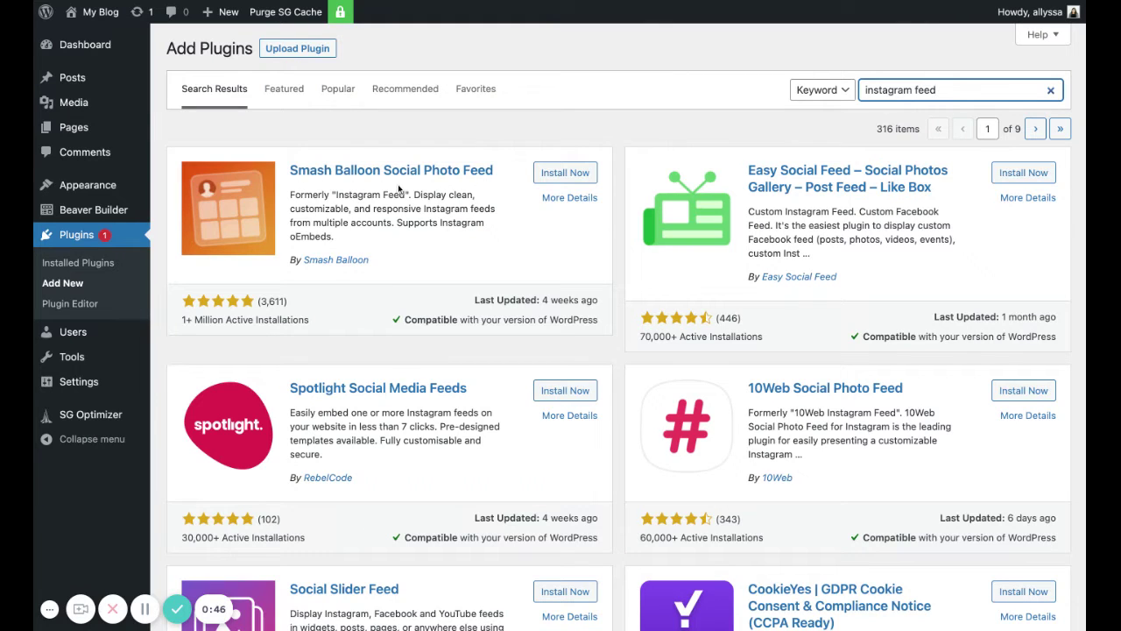
left_click(563, 173)
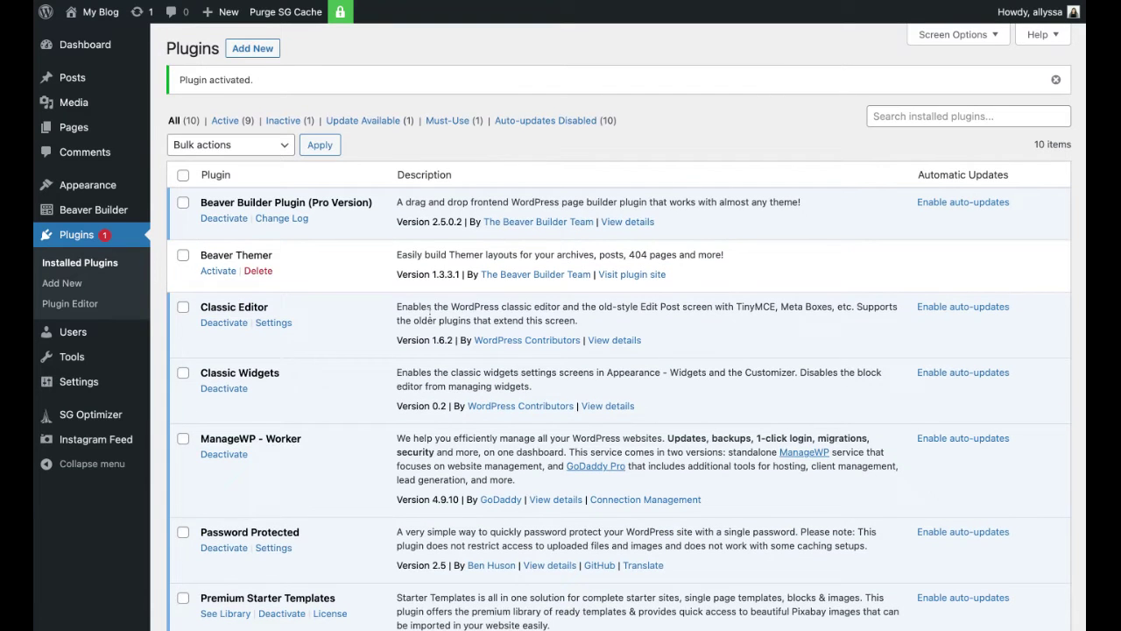
- Start connecting an Instagram account in the Instagram Feed settings, choosing the Business account type and logging in with Facebook
left_click(111, 443)
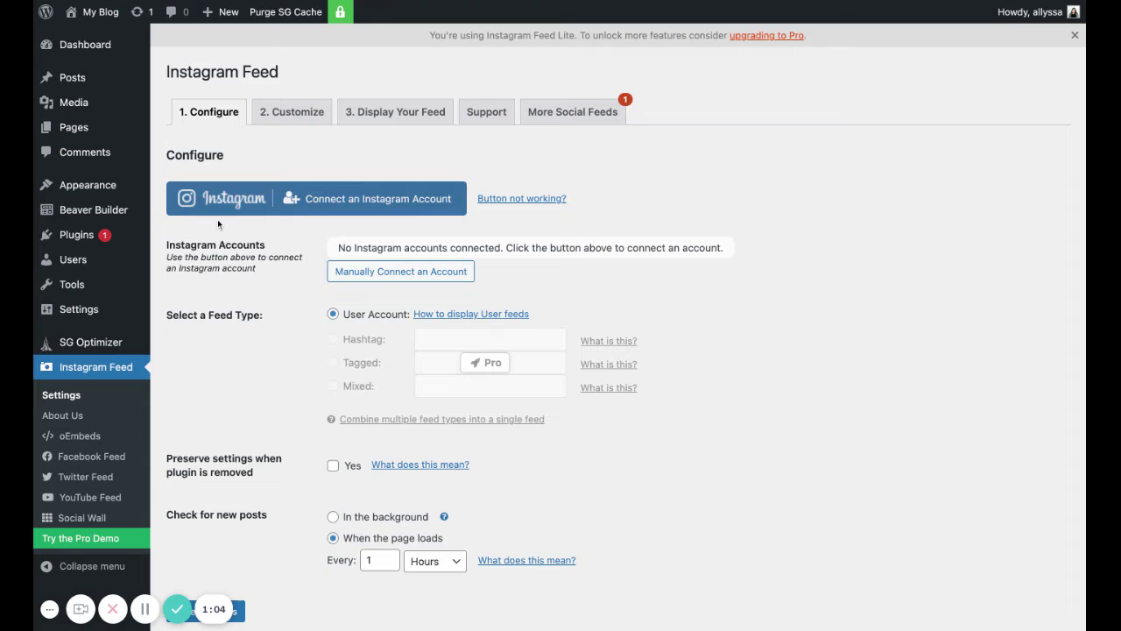
left_click(333, 201)
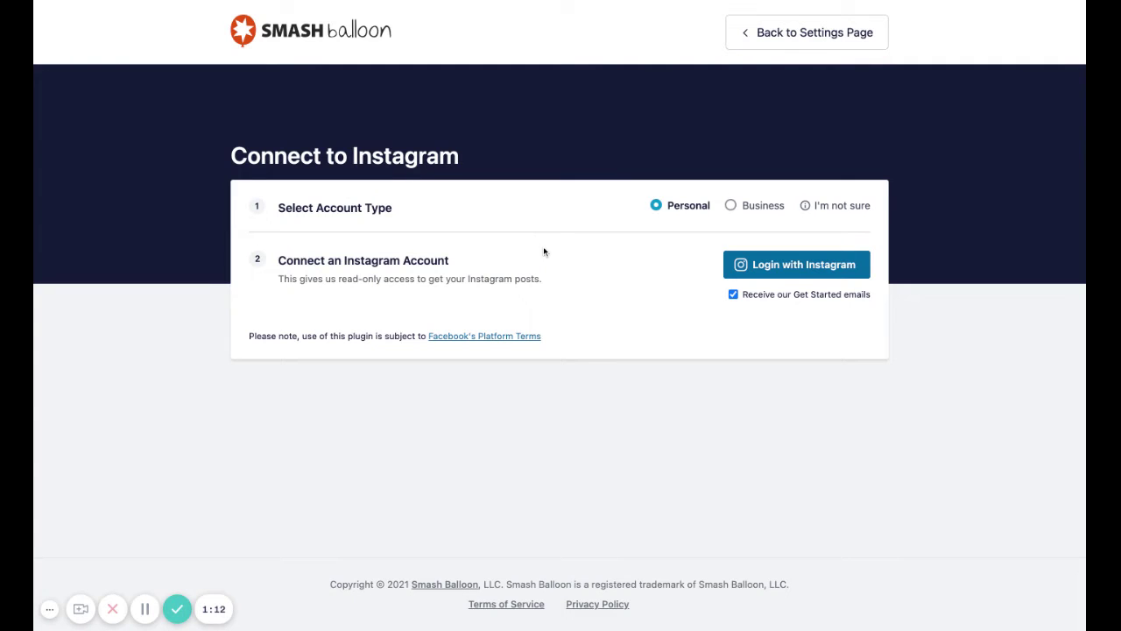
left_click(731, 207)
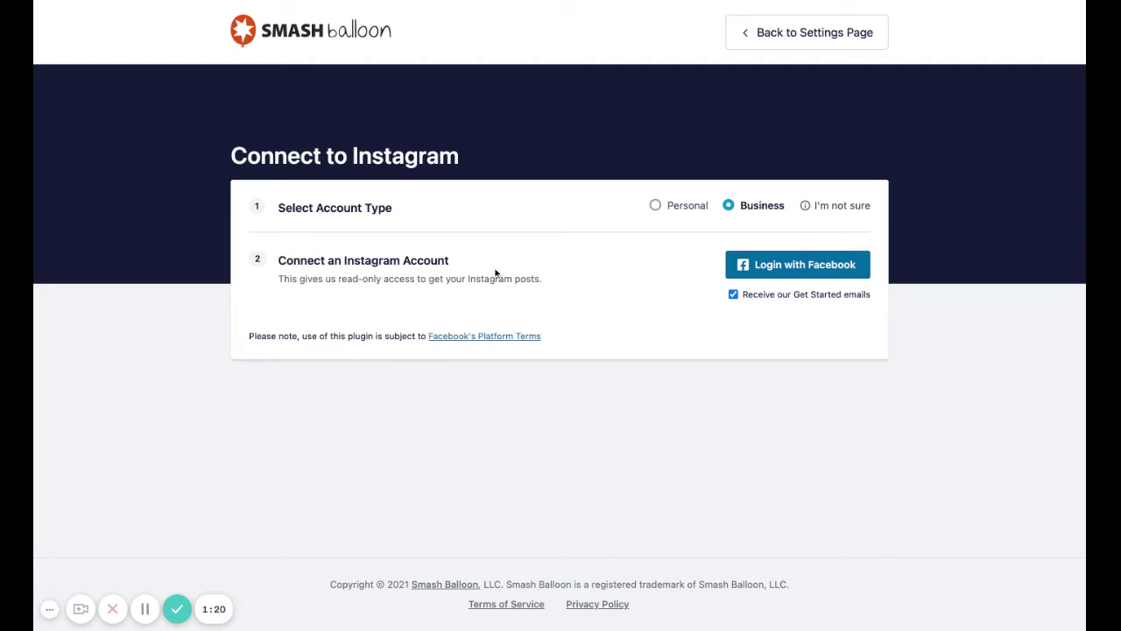
left_click(763, 270)
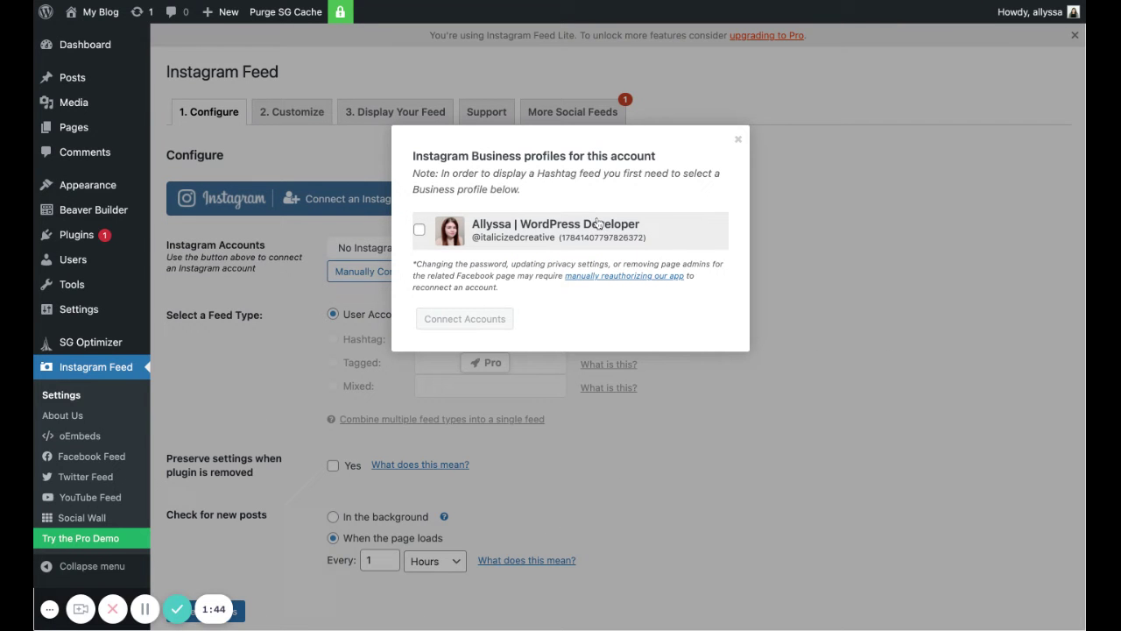
- Connect the listed Instagram Business profile and save the feed's configuration
left_click(420, 231)
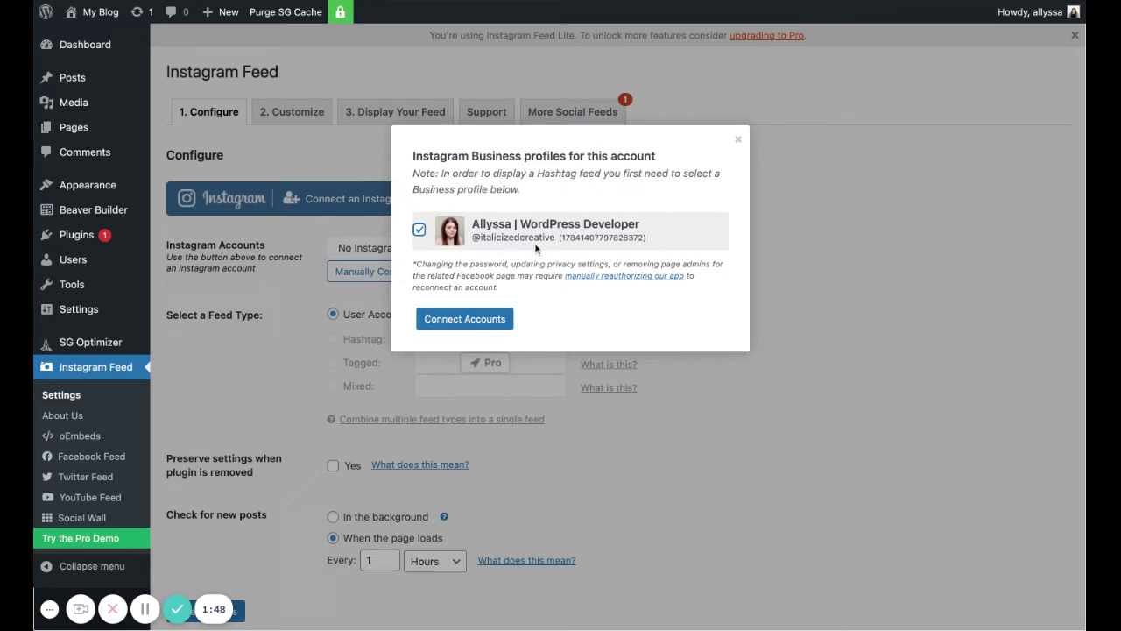
left_click(466, 319)
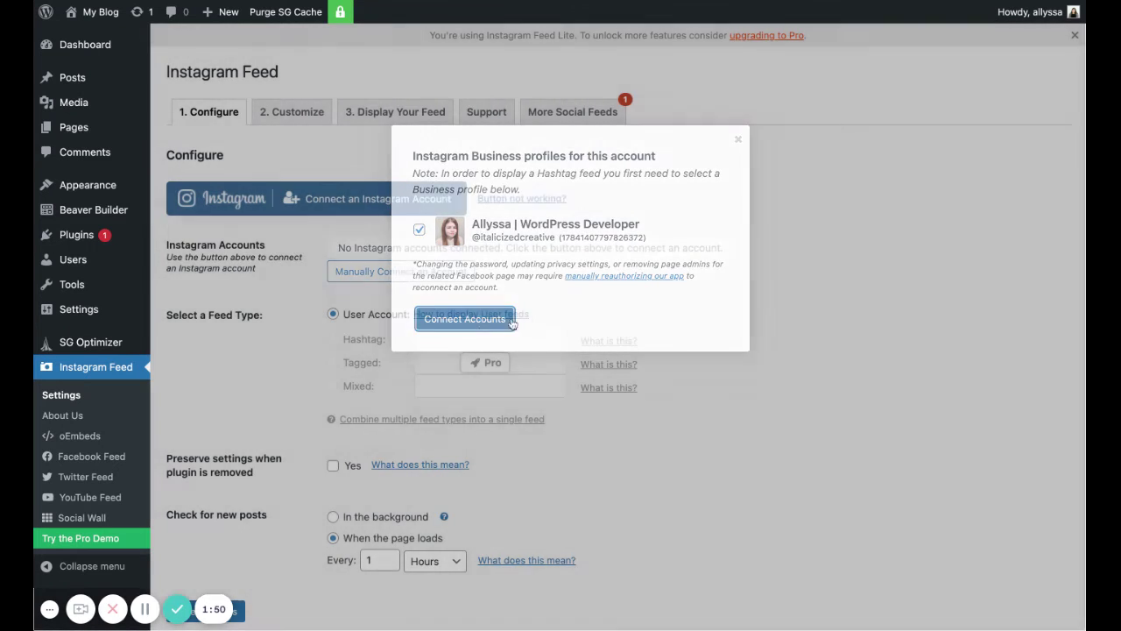
scroll(649, 315, "down", 1)
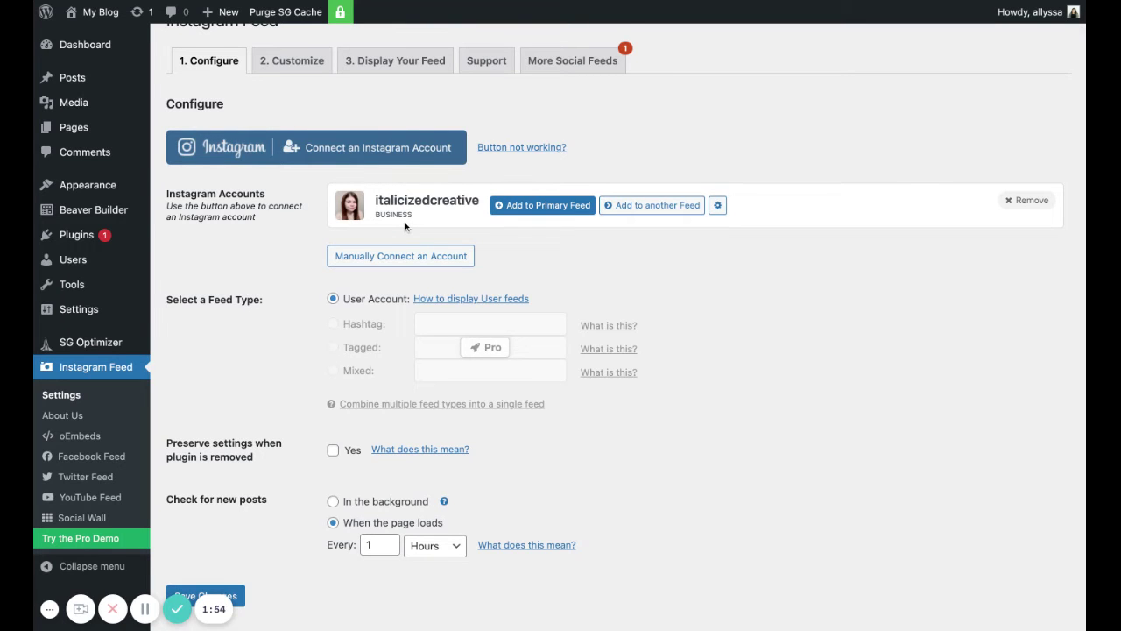
scroll(404, 222, "down", 4)
left_click(207, 418)
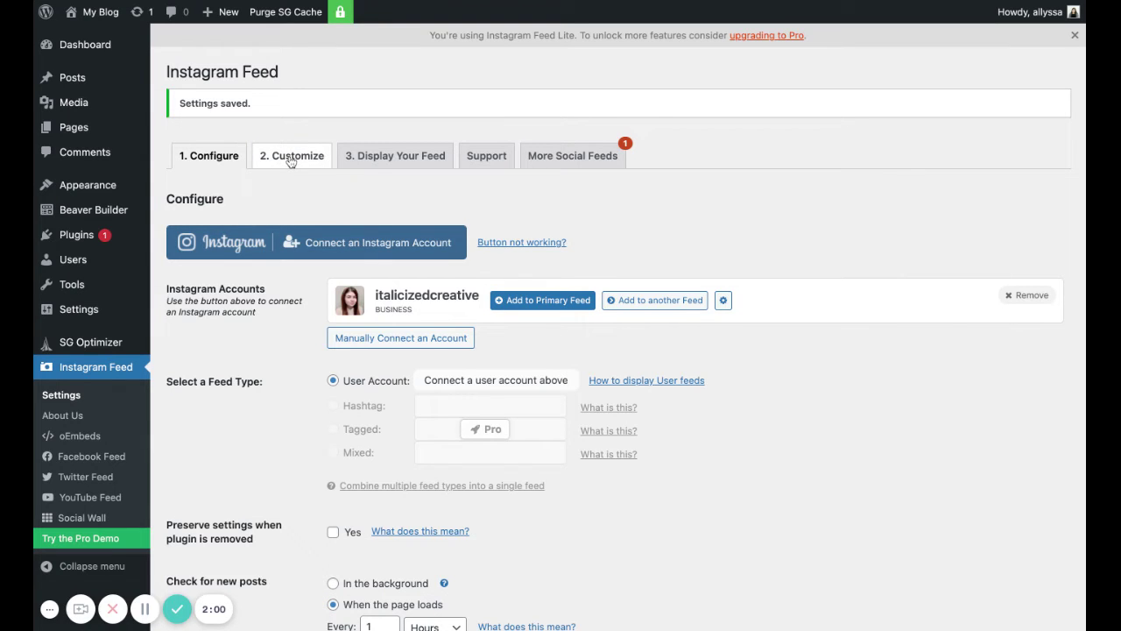
- In the feed's customization settings, set the layout to 6 photos in 6 columns
left_click(291, 157)
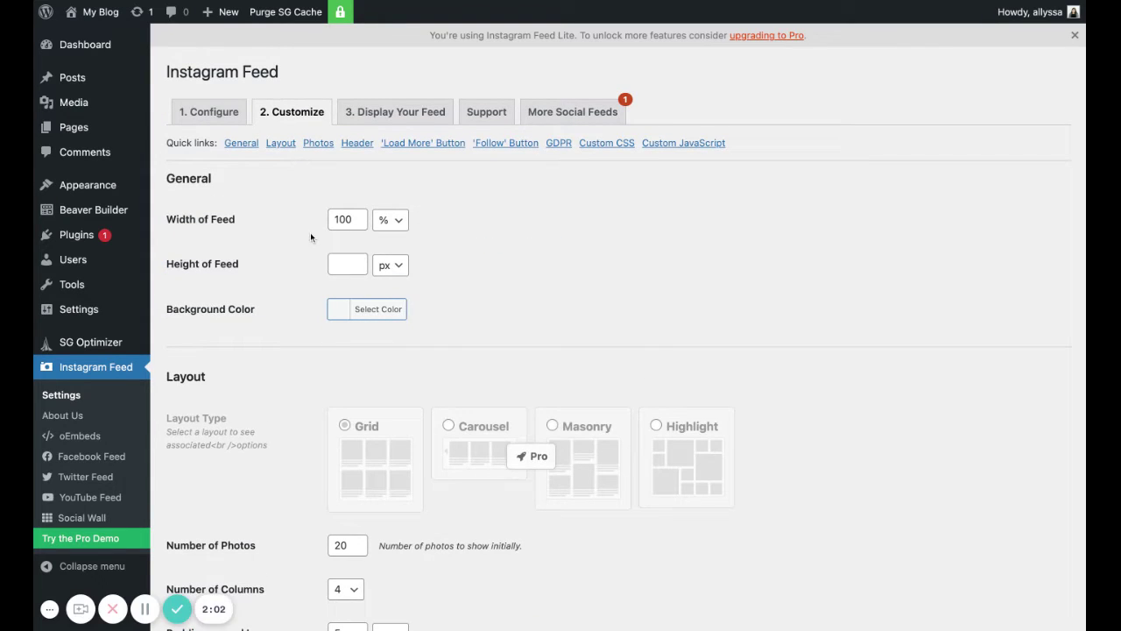
scroll(292, 335, "down", 2)
scroll(293, 334, "down", 1)
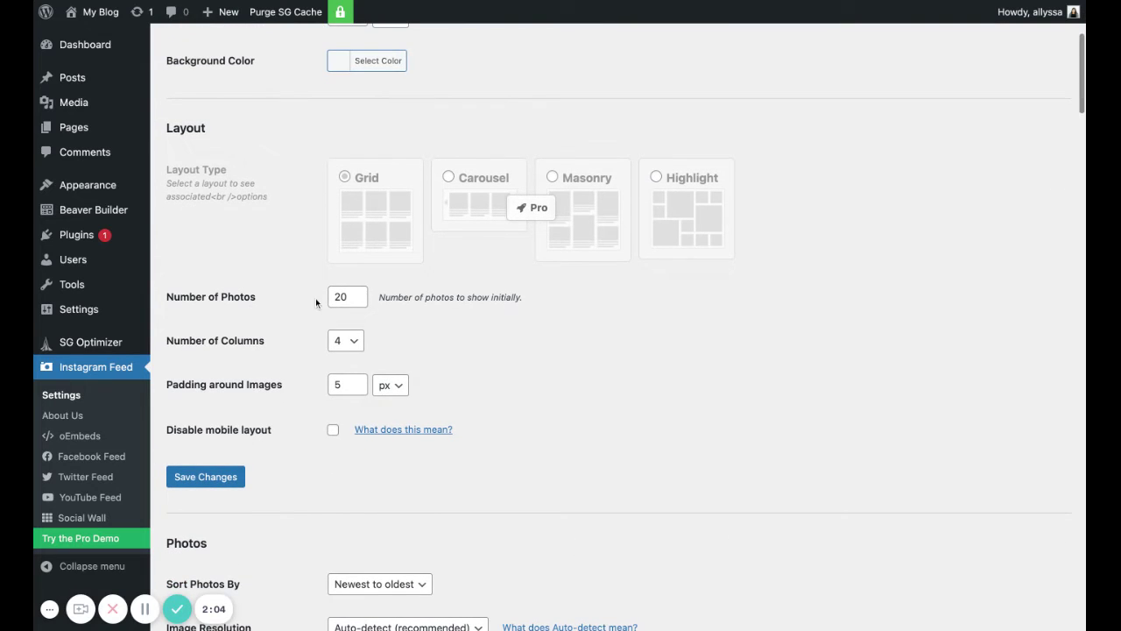
left_click(350, 298)
double_click(350, 298)
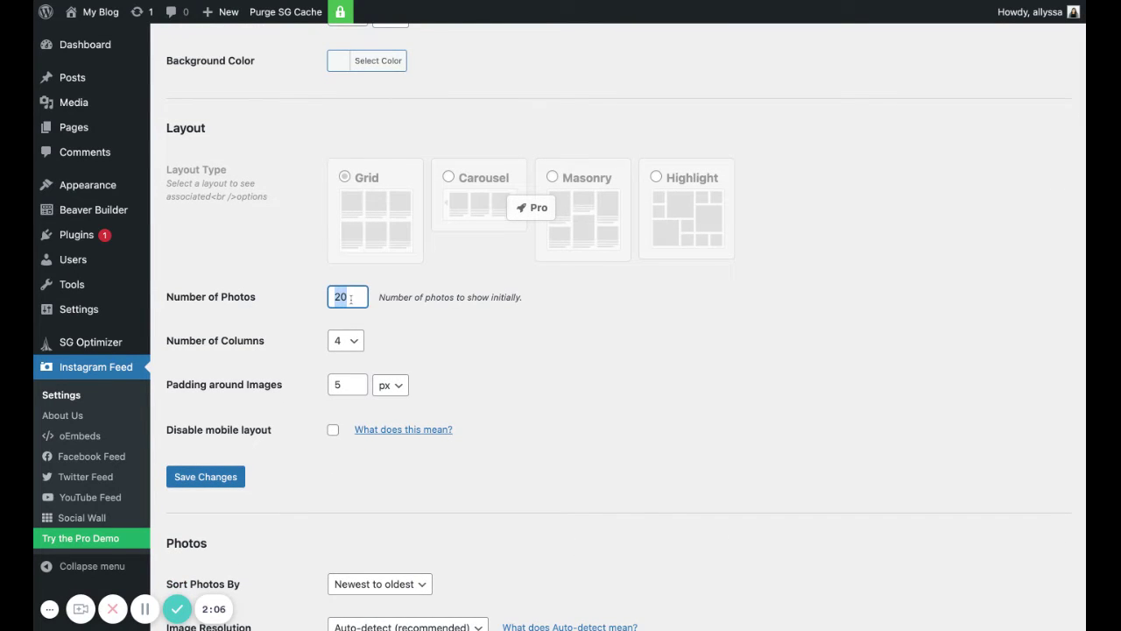
type("6")
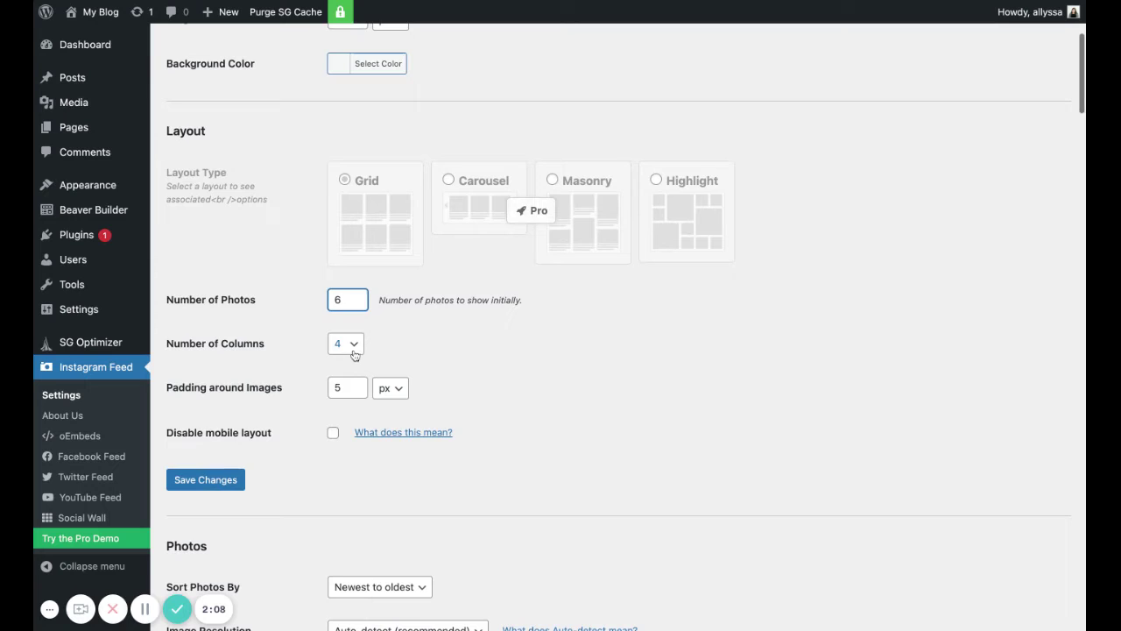
left_click(354, 344)
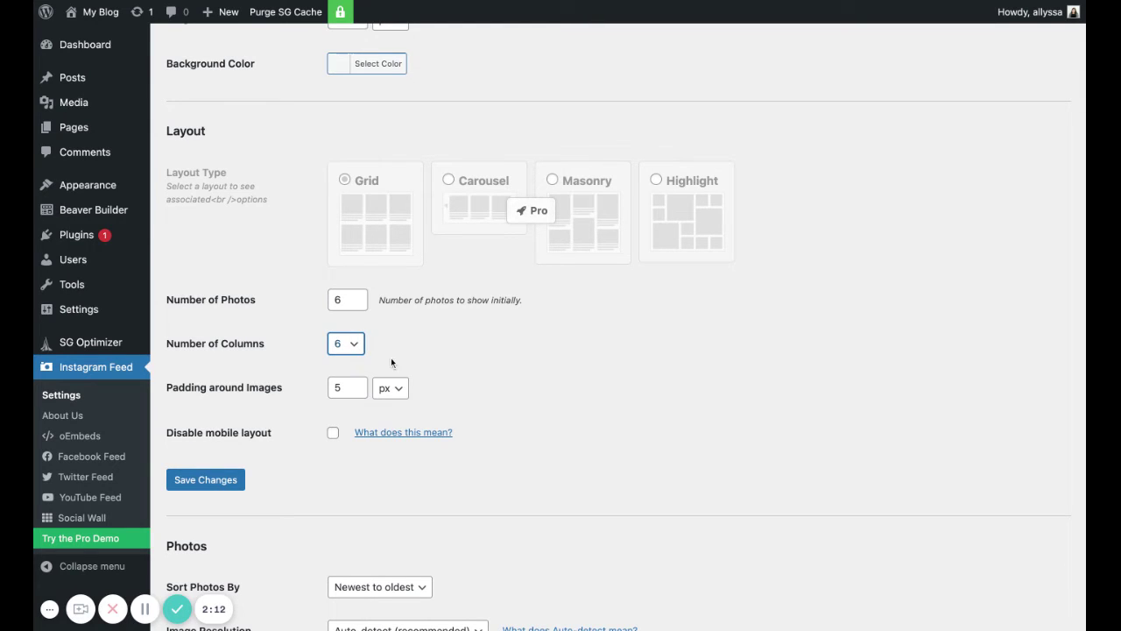
left_click(450, 379)
- Turn off the feed header and the bio text in the Header settings
scroll(315, 391, "down", 1)
scroll(315, 391, "down", 2)
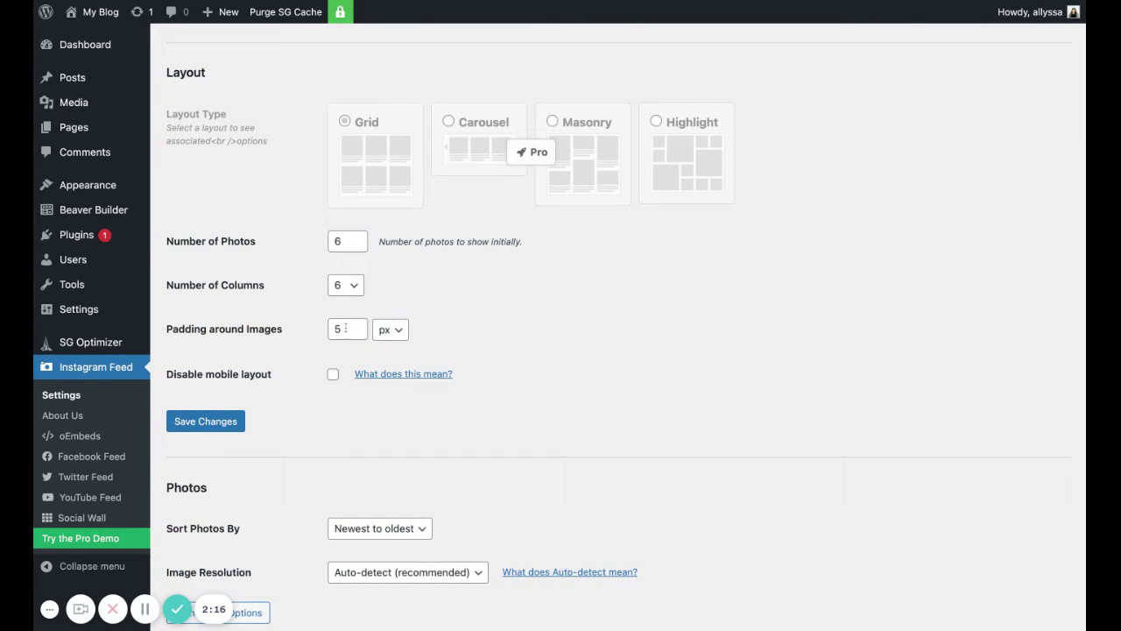
scroll(336, 331, "down", 10)
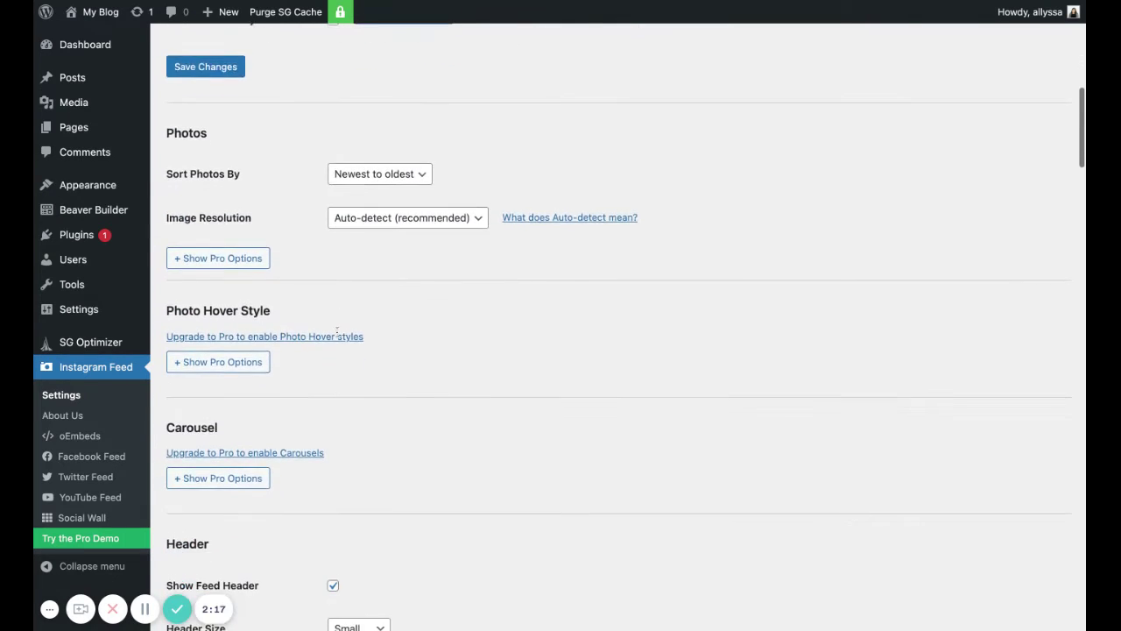
scroll(336, 331, "down", 3)
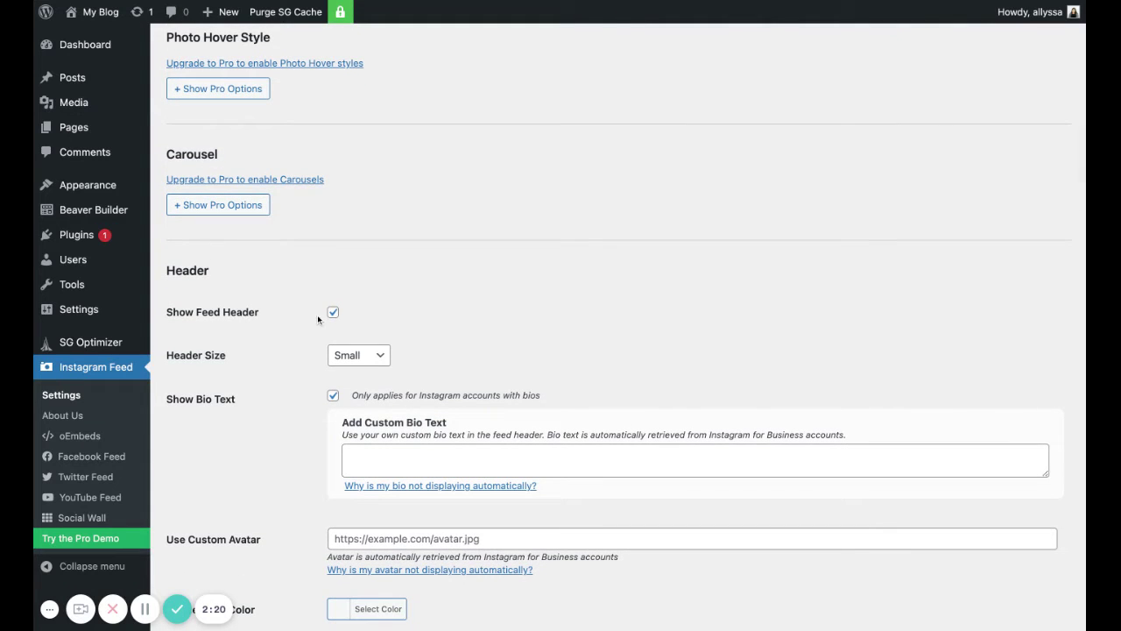
left_click(333, 315)
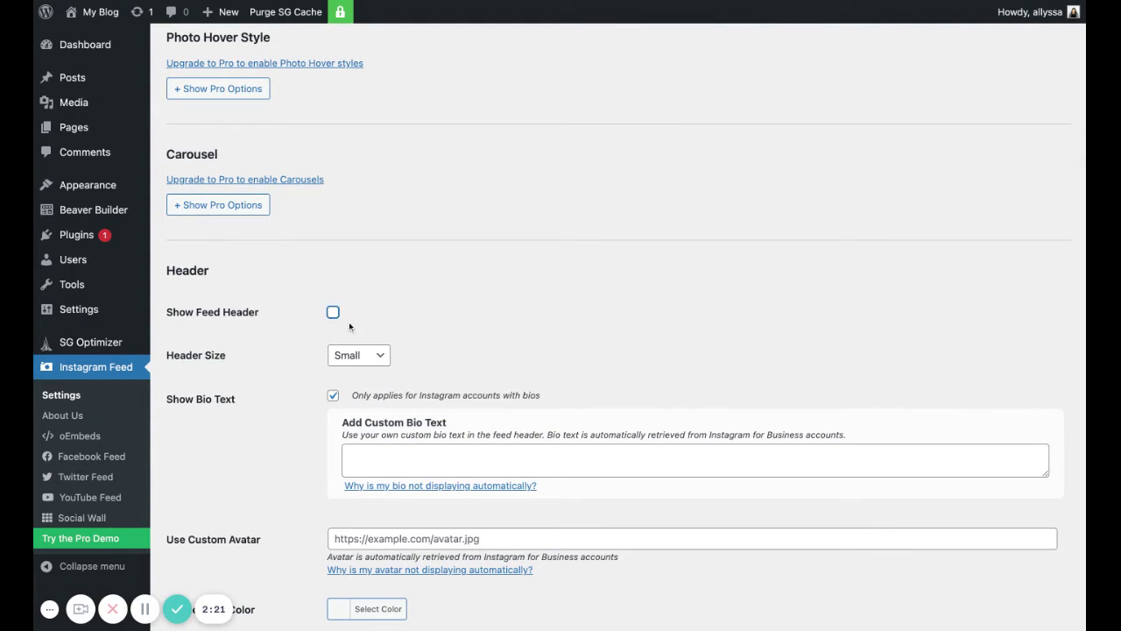
left_click(334, 396)
- Turn off the 'Load More' button and the Follow button for the feed
scroll(336, 402, "down", 12)
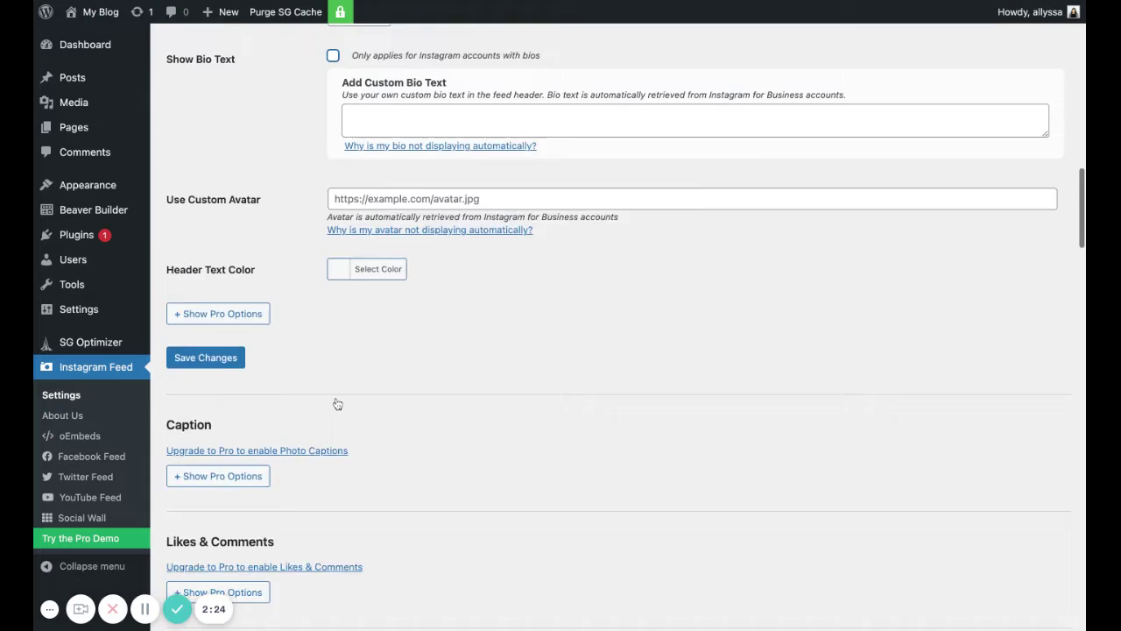
scroll(337, 403, "down", 8)
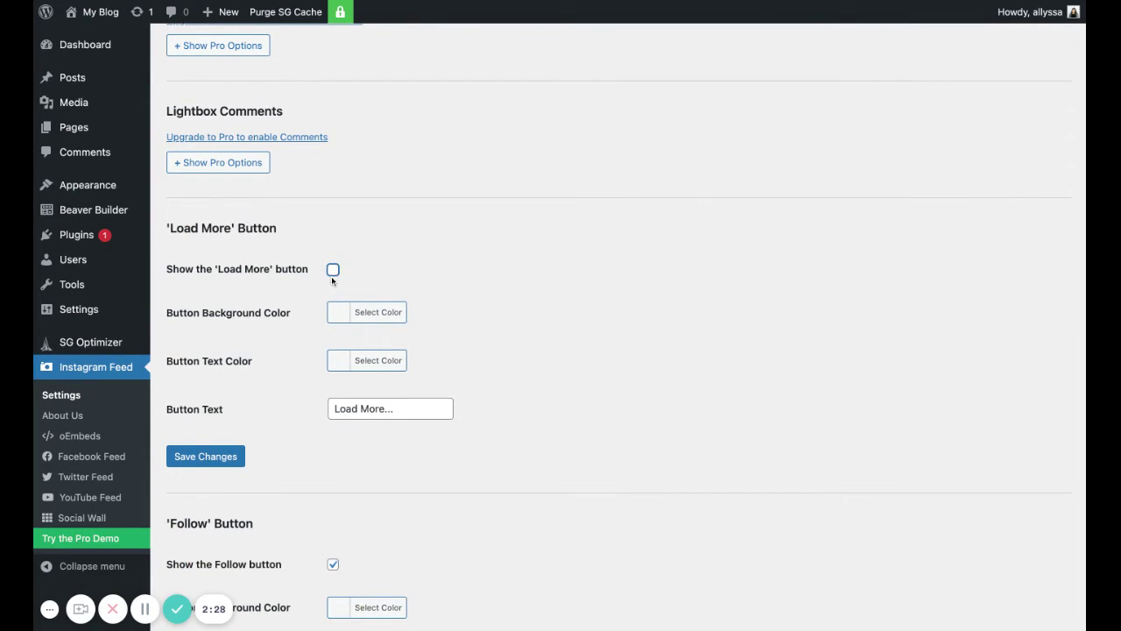
scroll(333, 297, "down", 5)
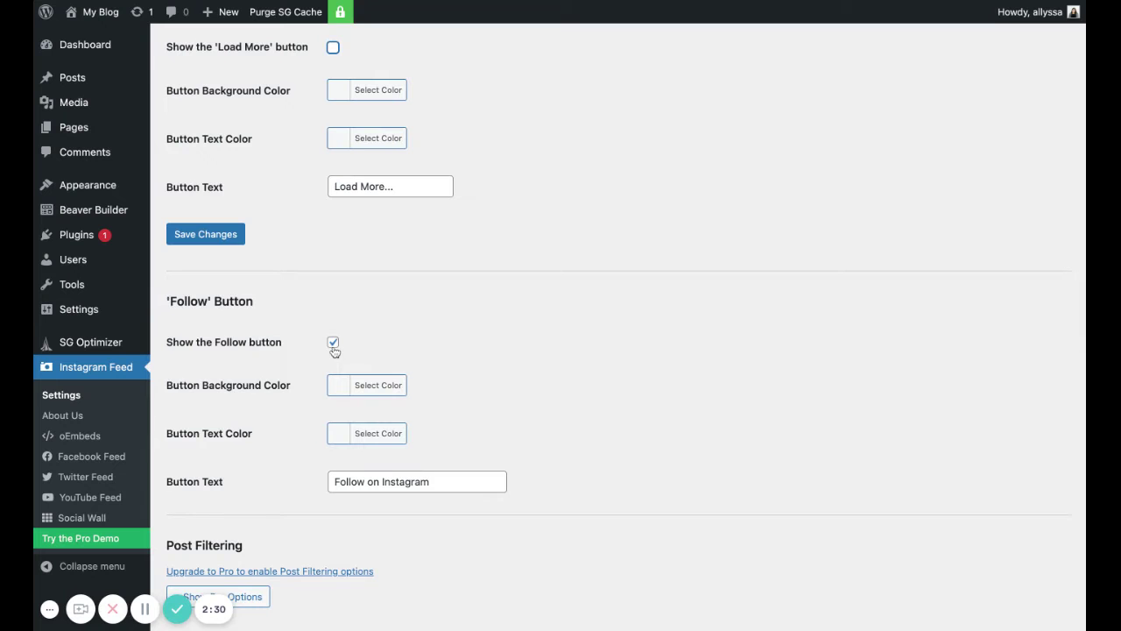
left_click(334, 343)
scroll(334, 351, "down", 12)
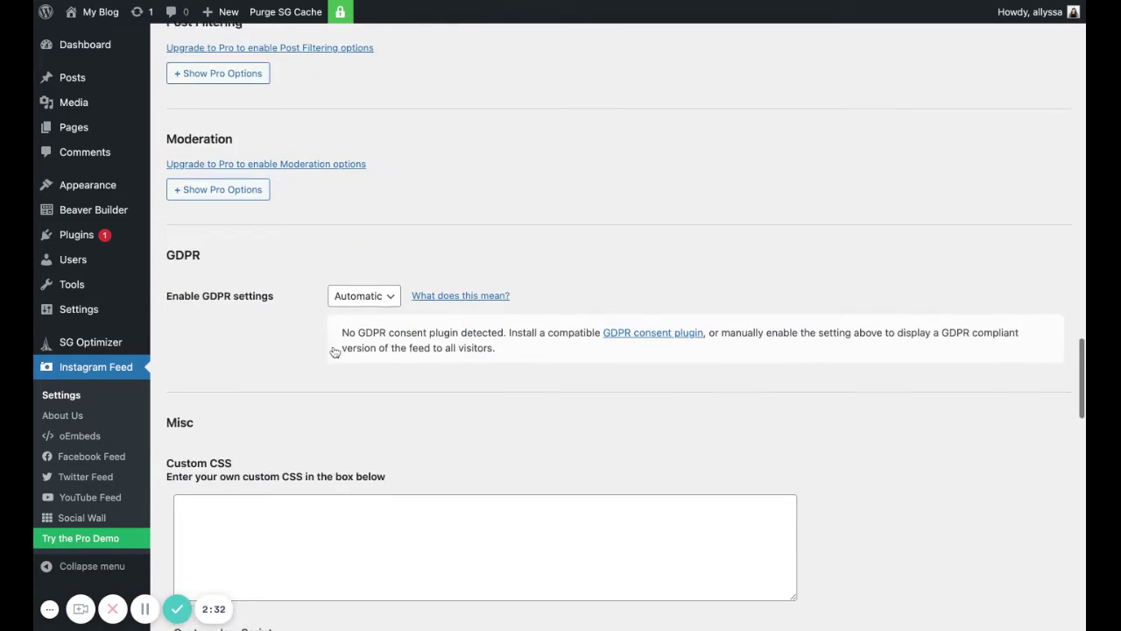
scroll(334, 351, "up", 15)
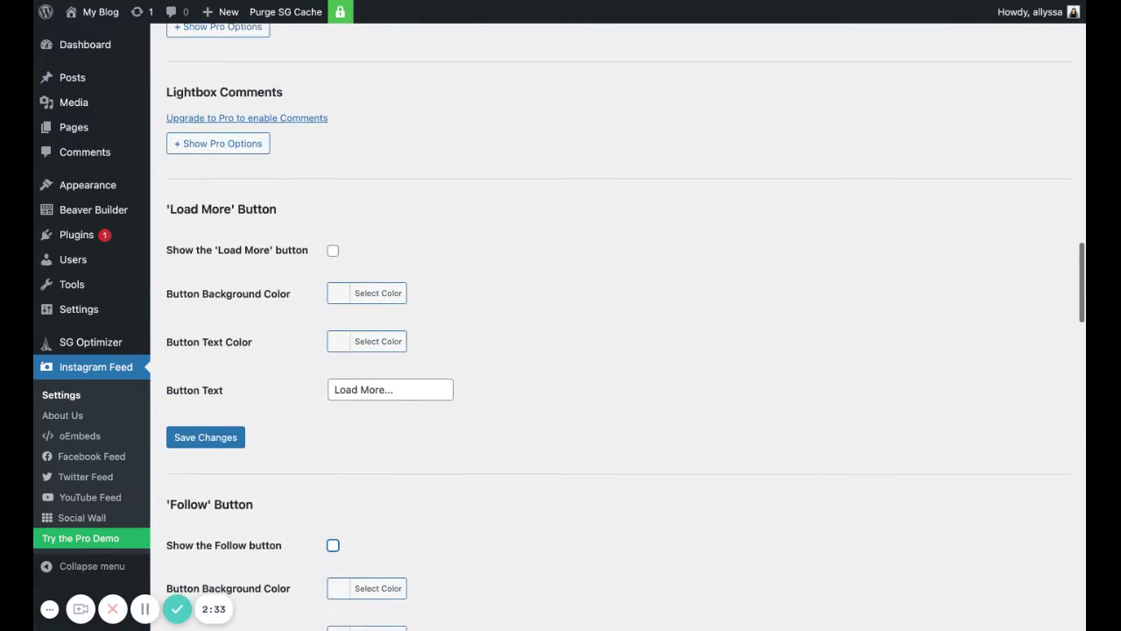
- Save the Instagram feed's customization settings
scroll(343, 368, "down", 7)
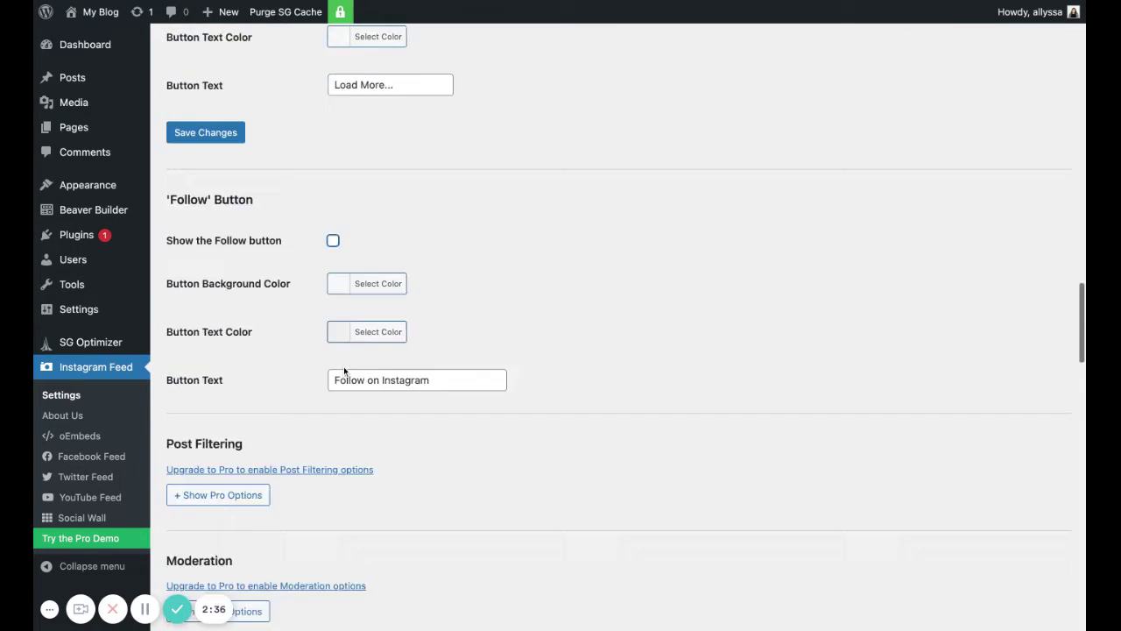
scroll(343, 370, "down", 20)
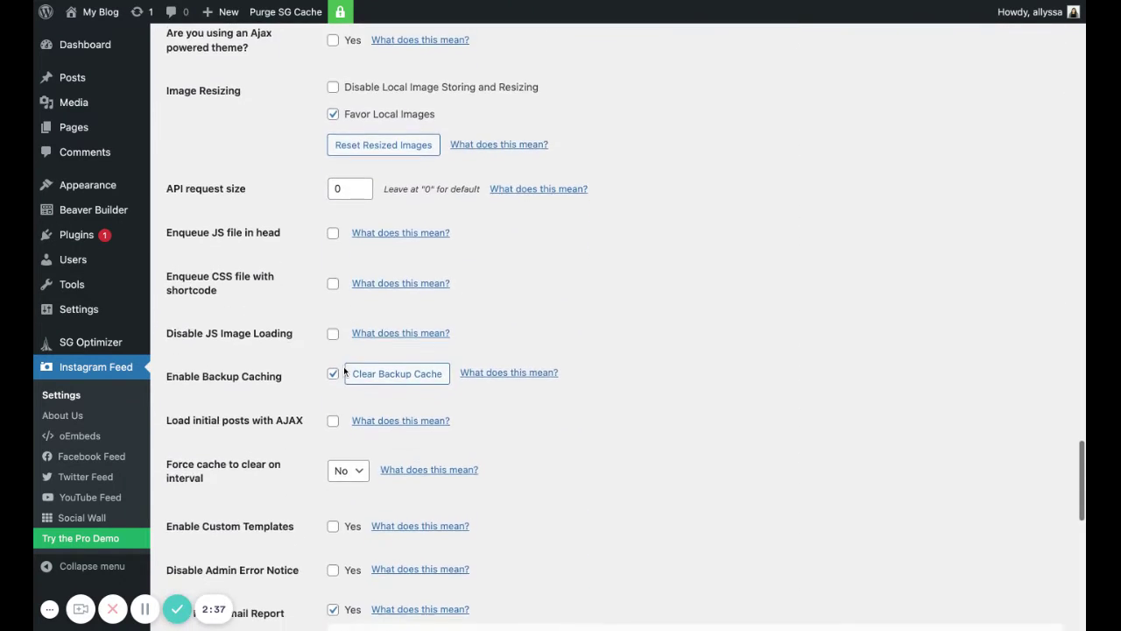
scroll(343, 370, "down", 9)
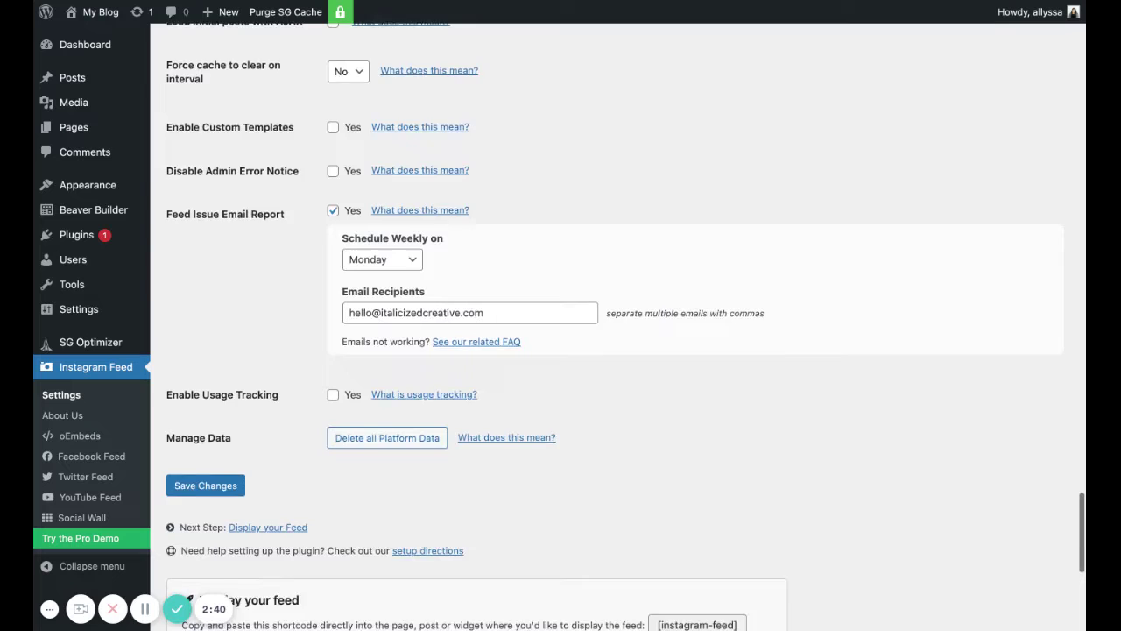
left_click(214, 449)
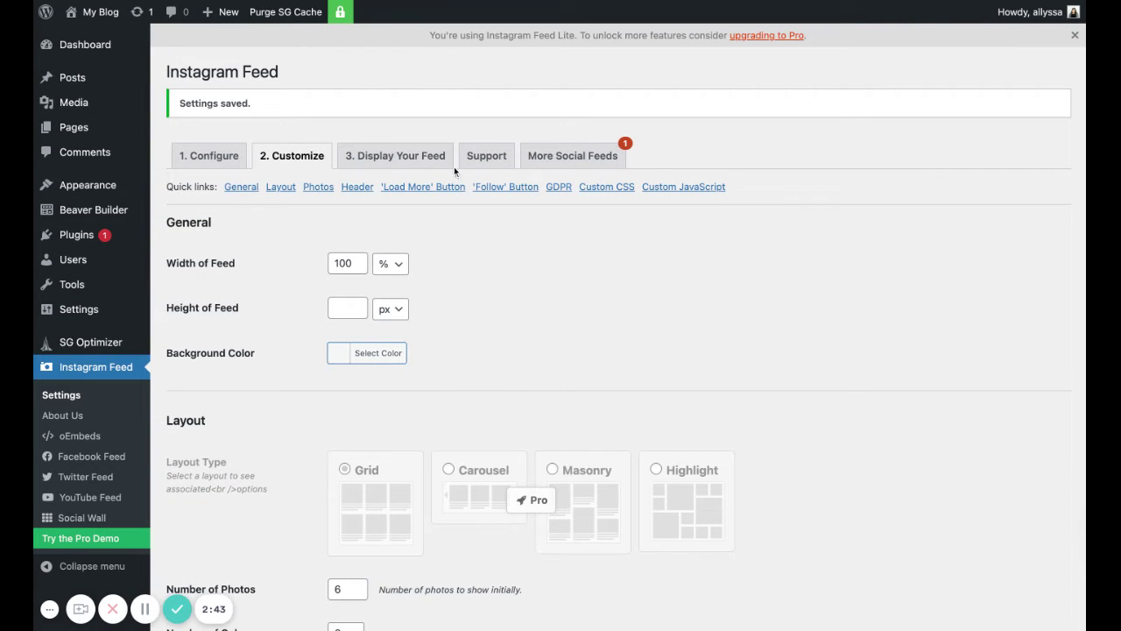
- Copy the [instagram-feed] shortcode from the feed's display instructions
left_click(377, 158)
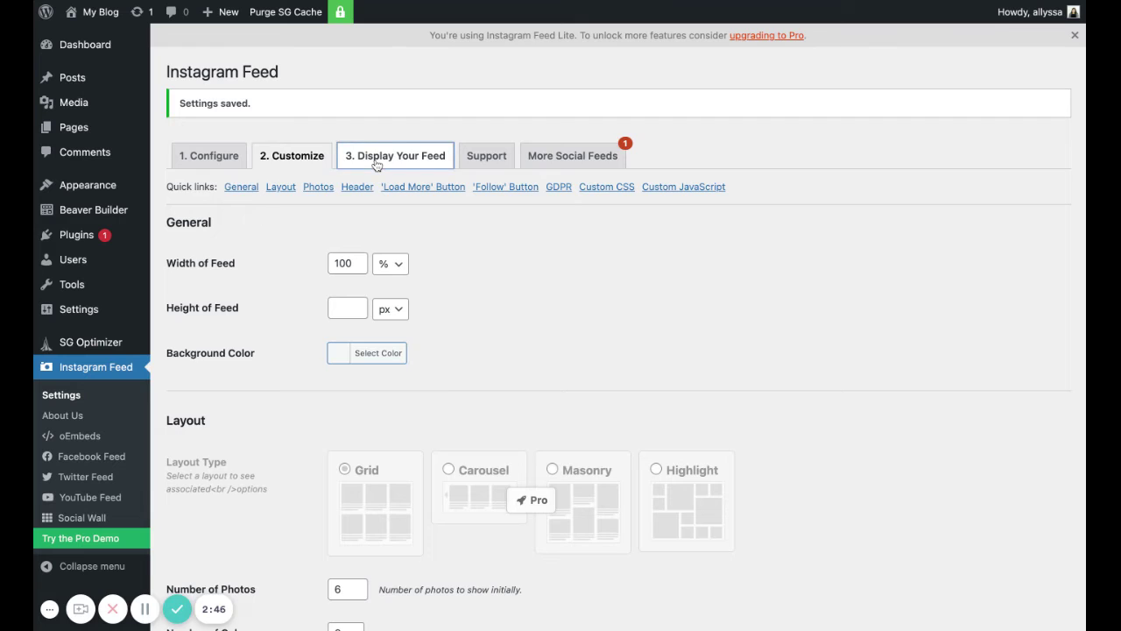
left_click(239, 209)
key("ctrl+c")
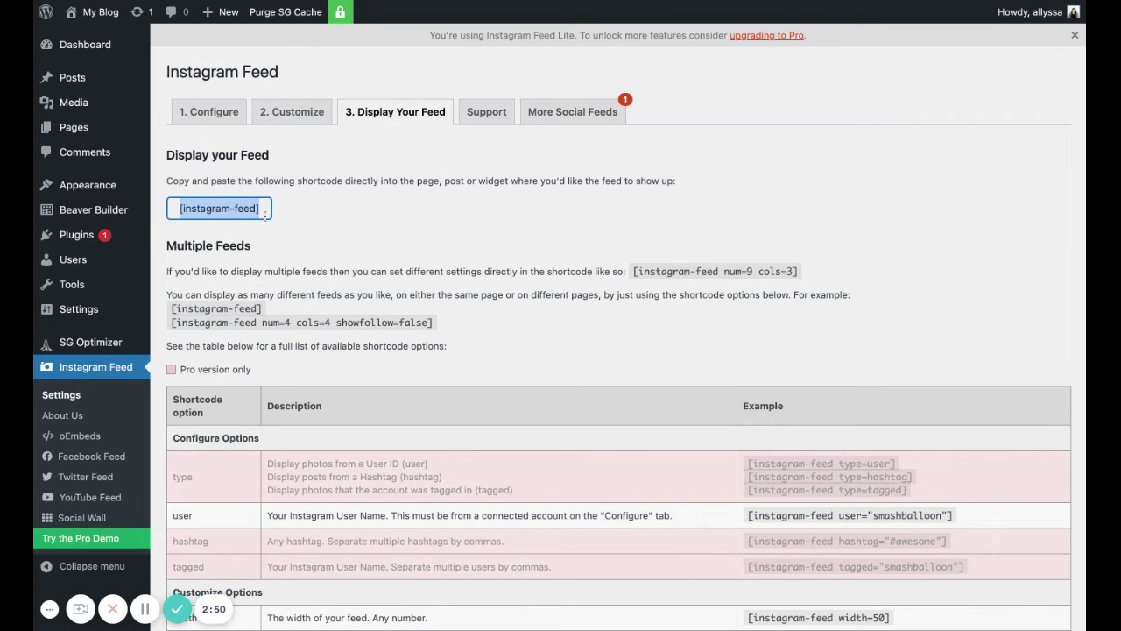
- Visit the blog's home page and open it for editing in Beaver Builder
mouse_move(97, 14)
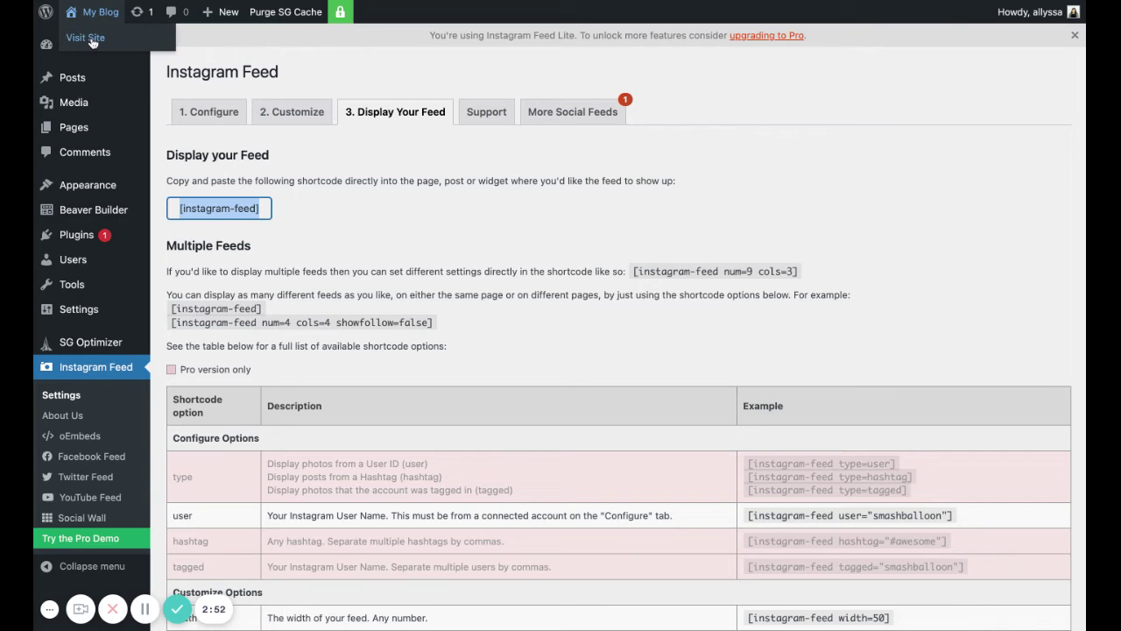
left_click(93, 42)
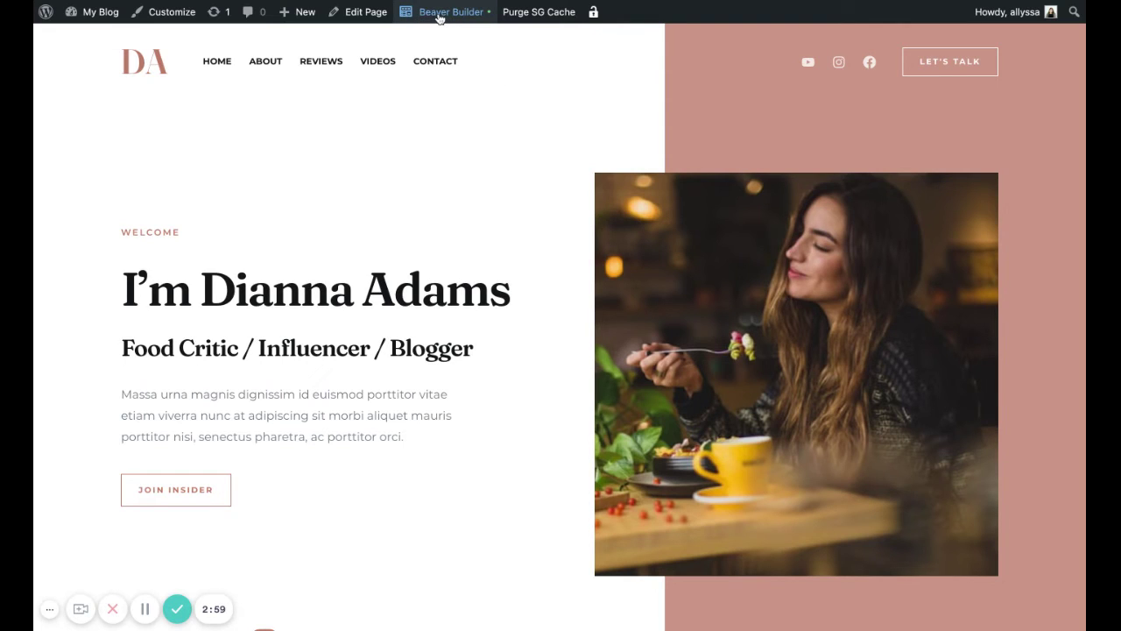
left_click(450, 12)
- Add a 1 Column row between the restaurant invitation section and the footer of the home page
scroll(415, 203, "down", 10)
scroll(415, 203, "down", 20)
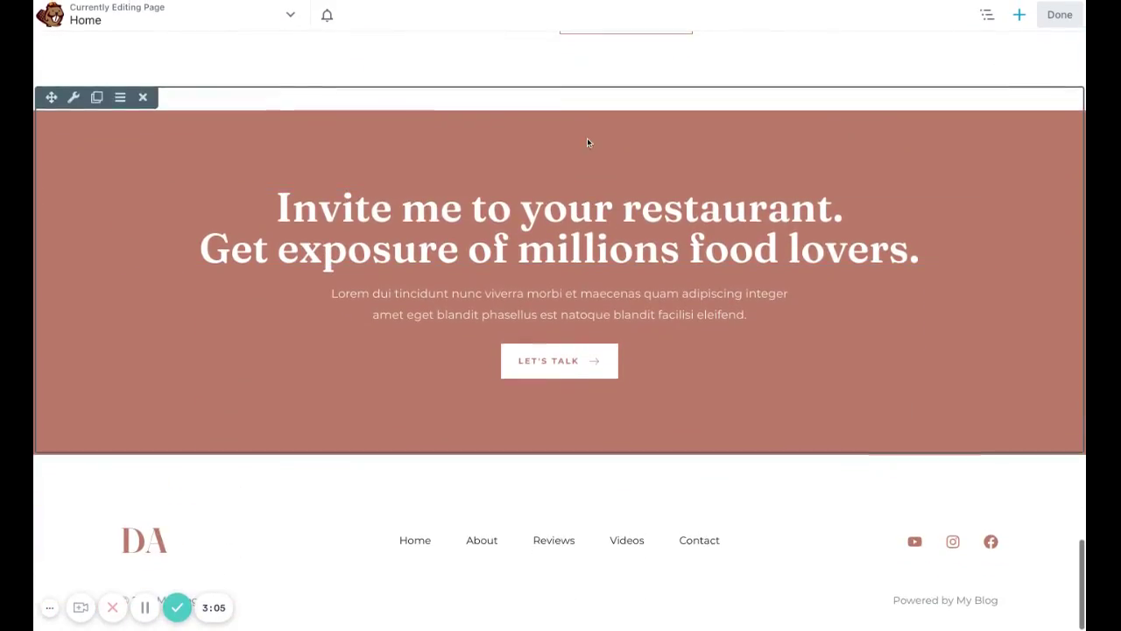
left_click(1019, 17)
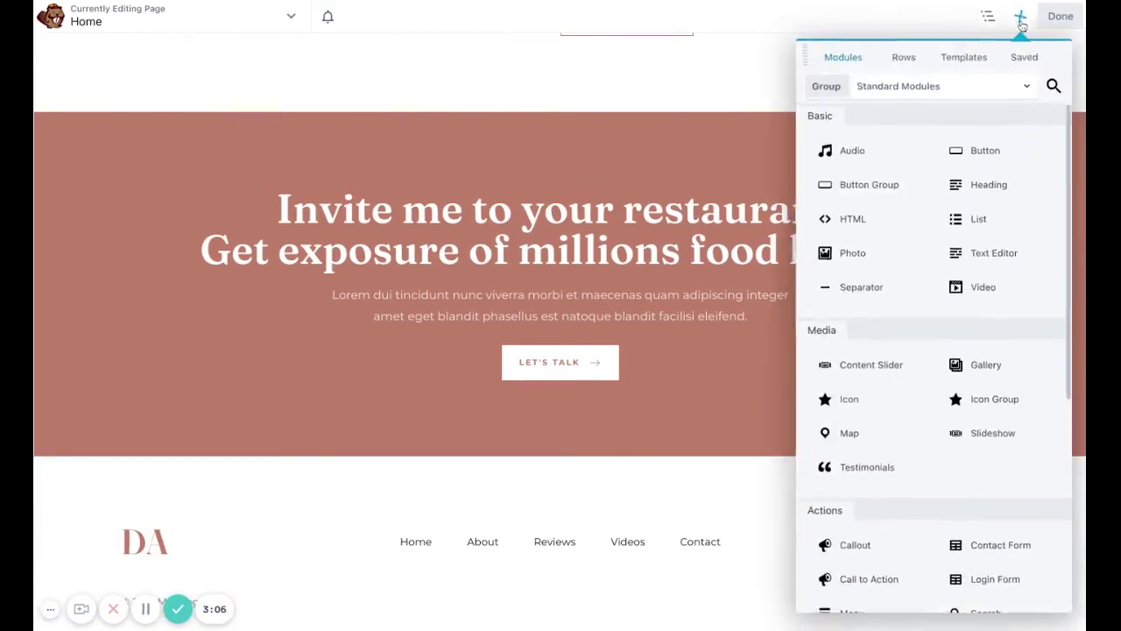
left_click(899, 60)
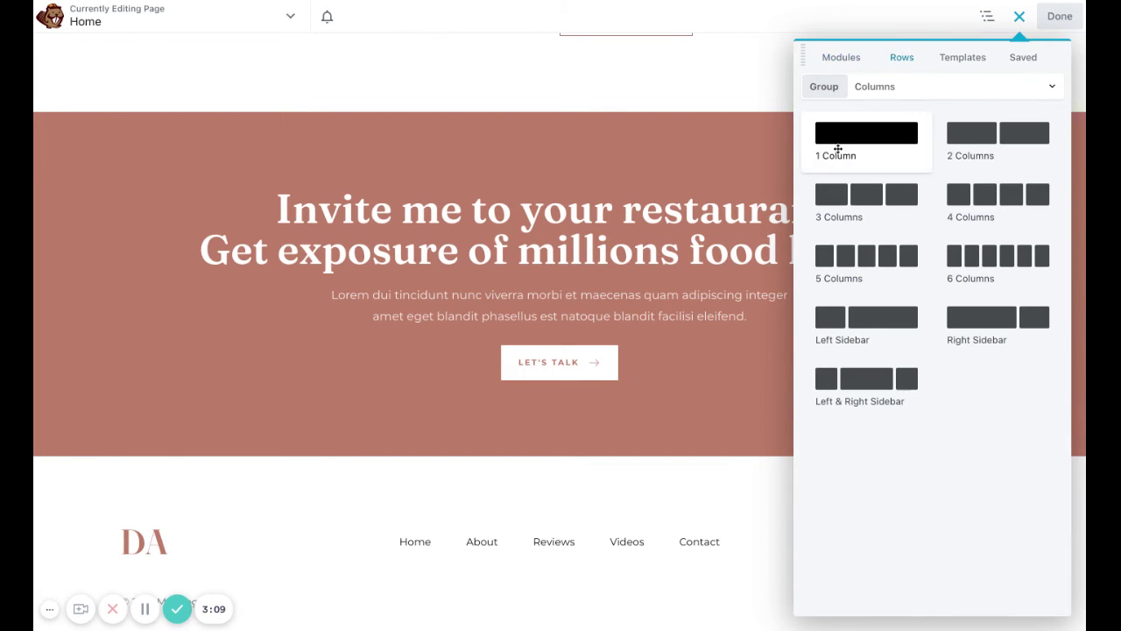
left_click_drag(846, 140, 501, 555)
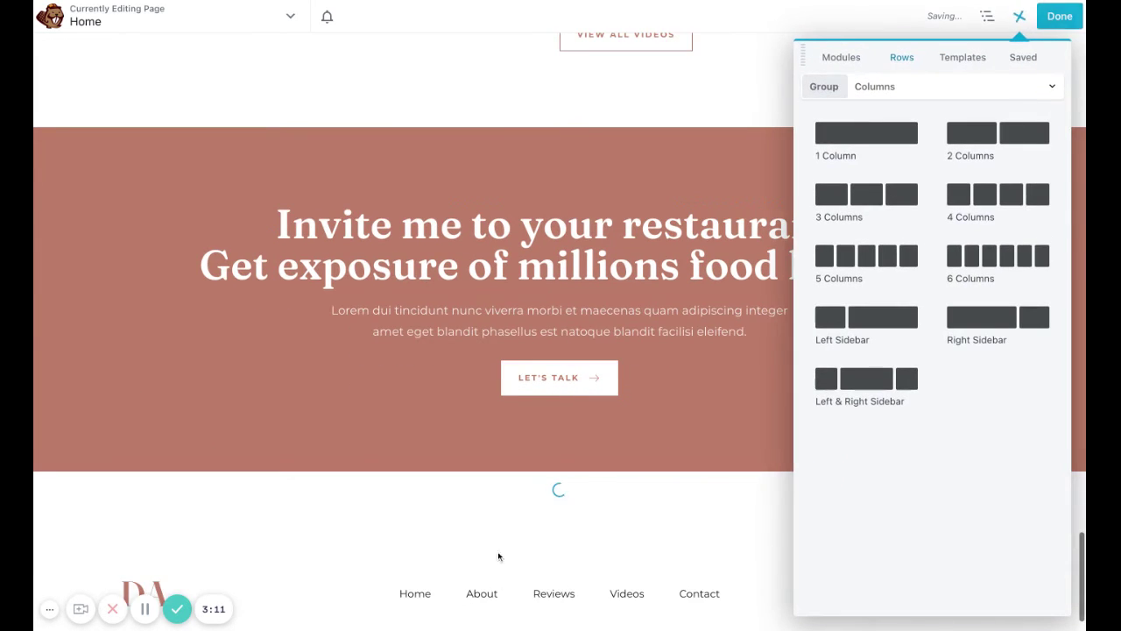
- Add an HTML module below the restaurant invitation section, containing the shortcode [instagram-feed], and save the module
left_click(846, 56)
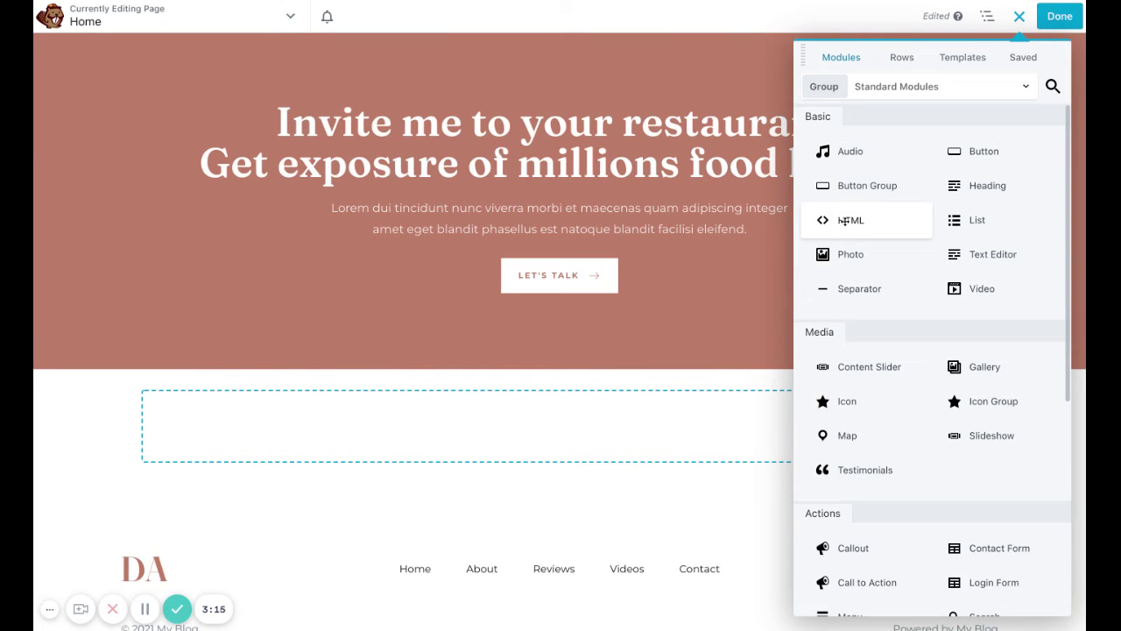
left_click_drag(844, 221, 592, 571)
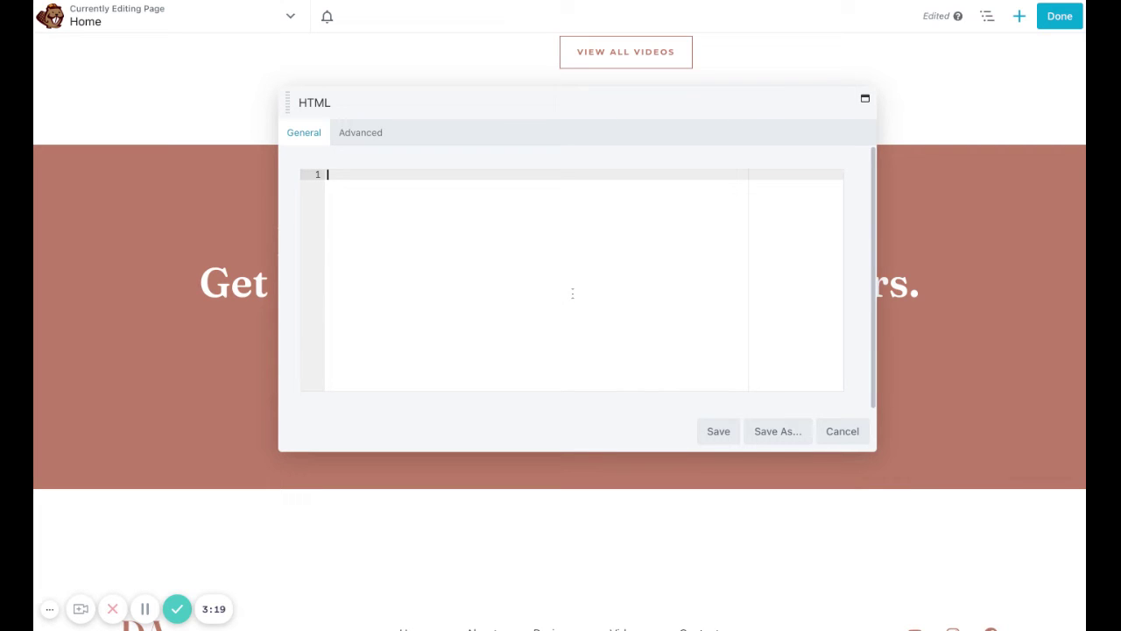
key("ctrl+v")
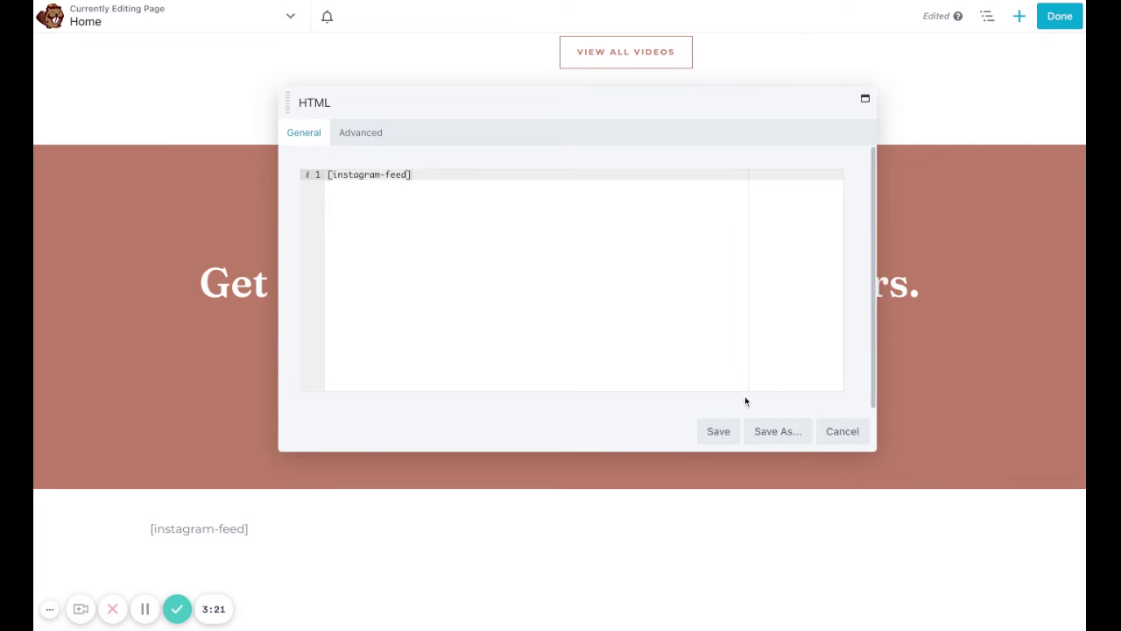
left_click(724, 431)
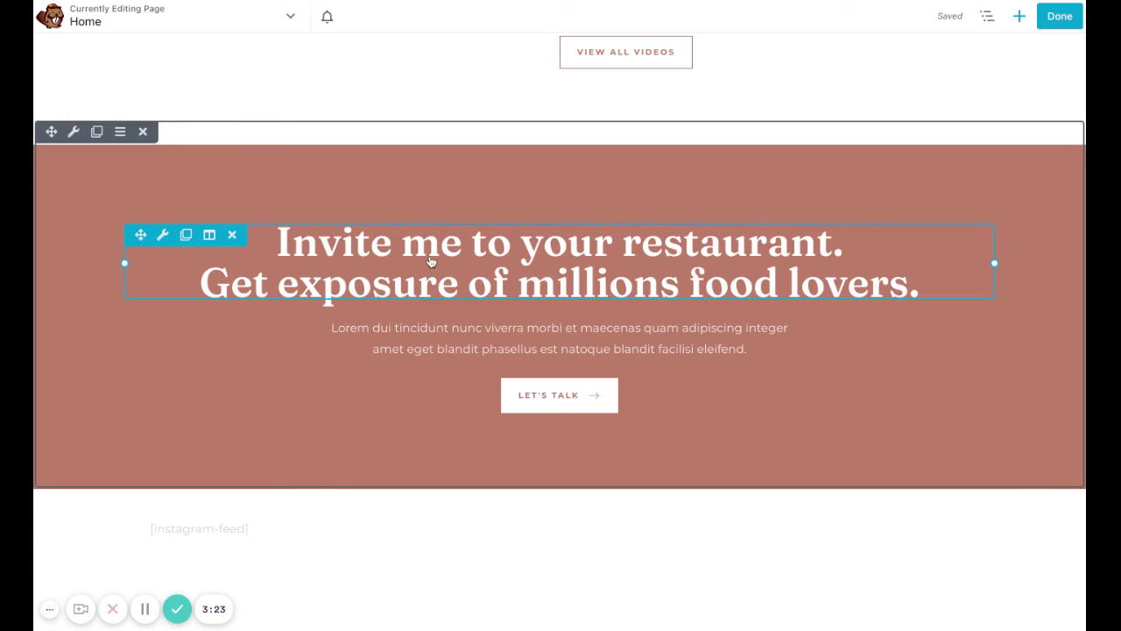
- Check the Instagram feed above the footer, then finish editing and publish the home page
scroll(431, 262, "down", 2)
scroll(431, 262, "down", 1)
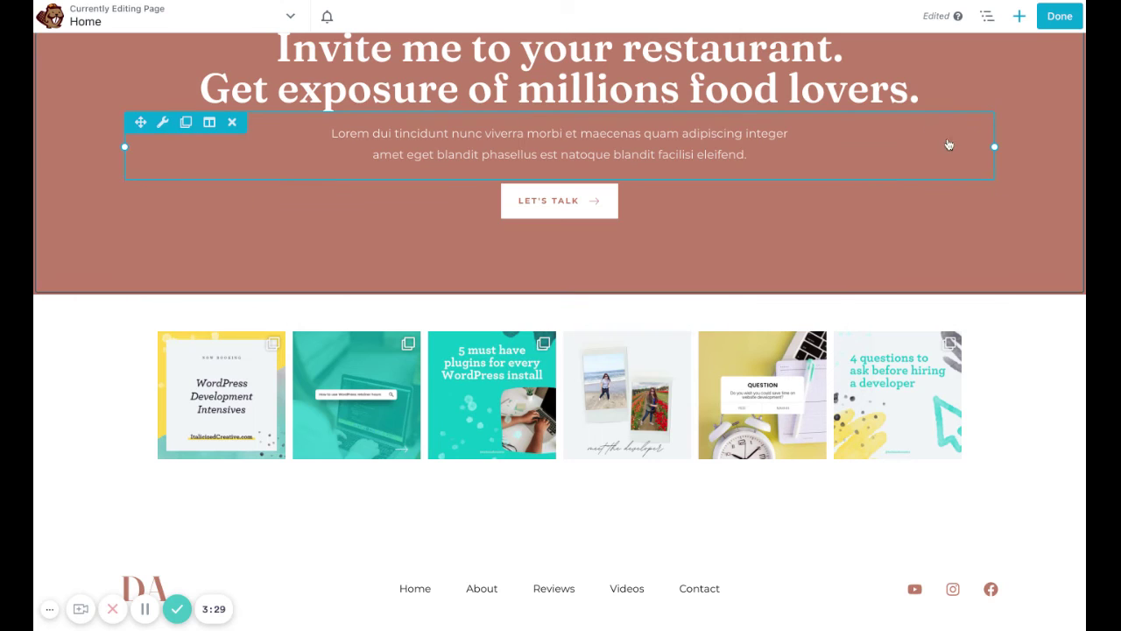
left_click(1060, 16)
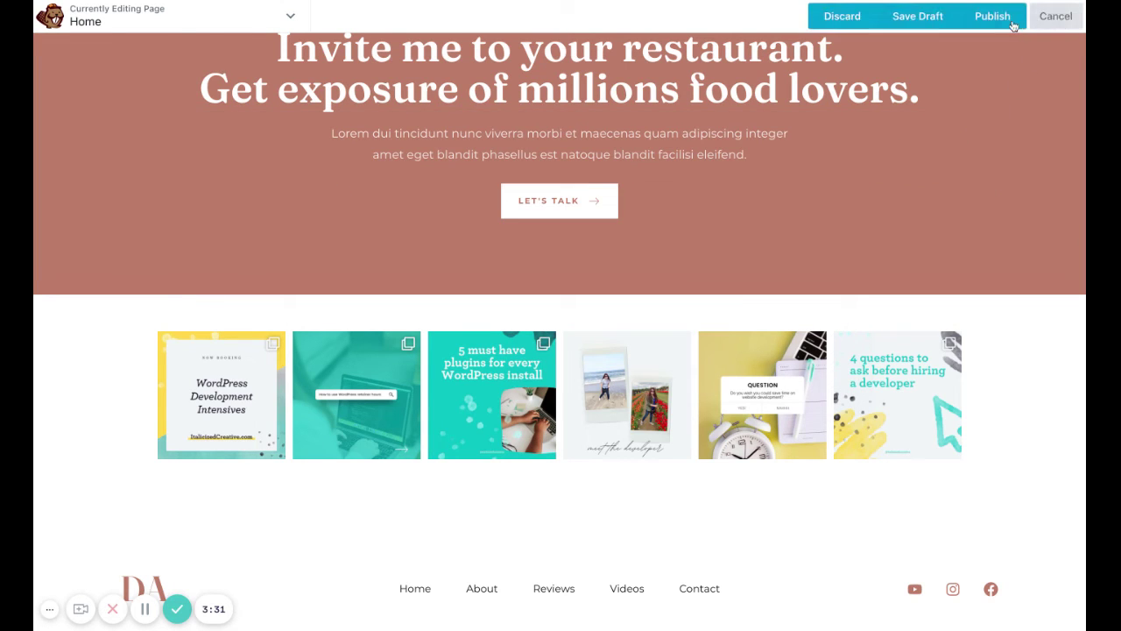
left_click(921, 16)
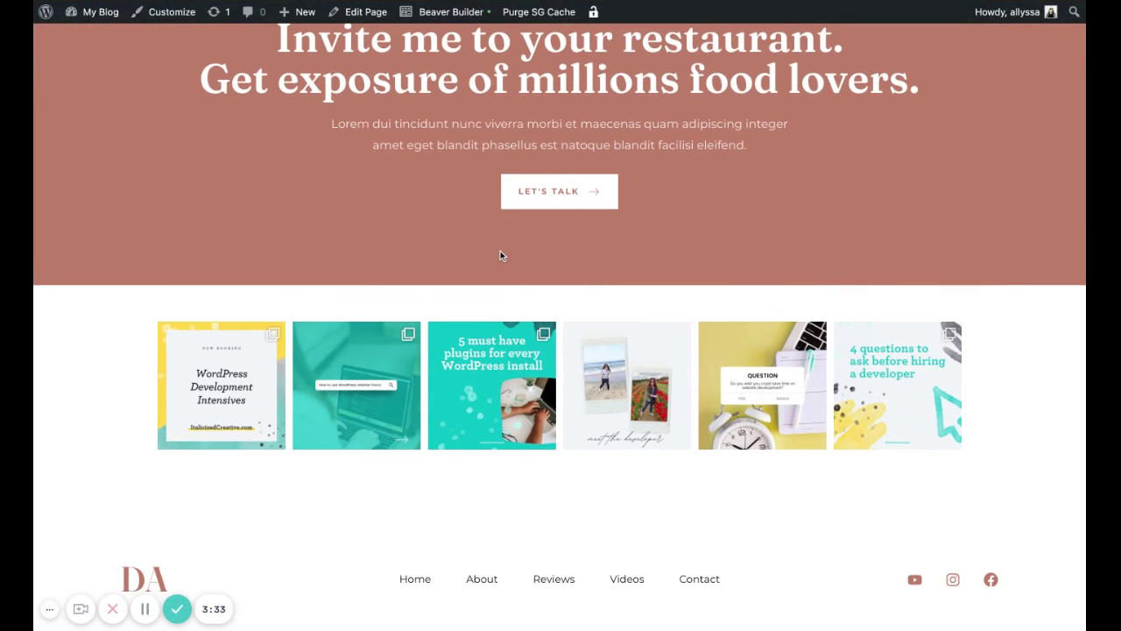
scroll(500, 253, "down", 1)
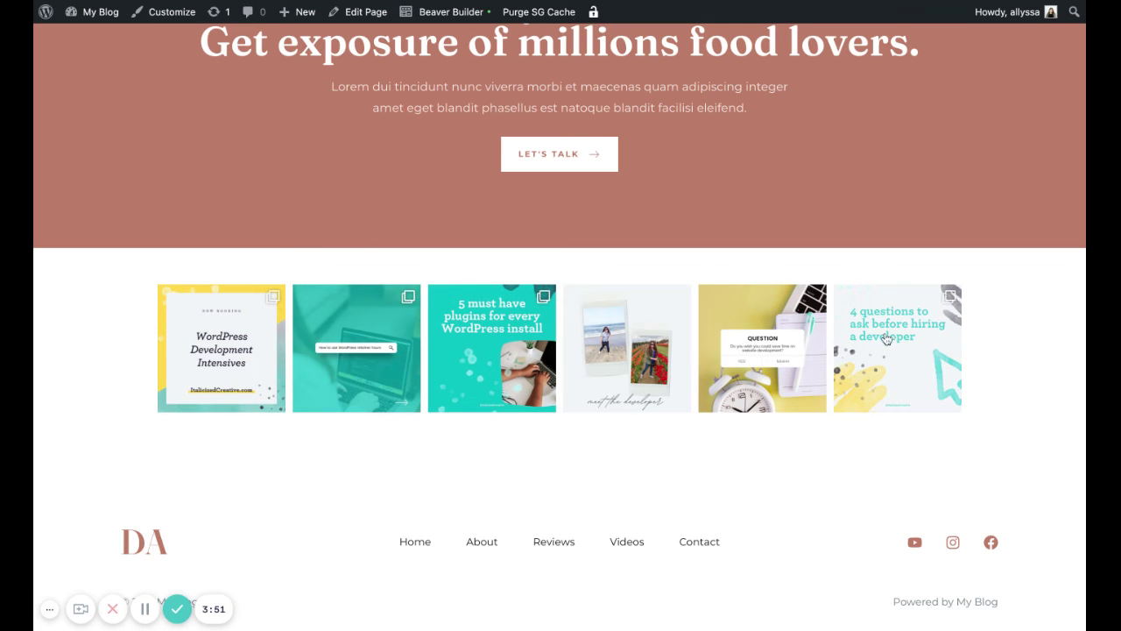
scroll(819, 387, "up", 5)
scroll(818, 387, "down", 4)
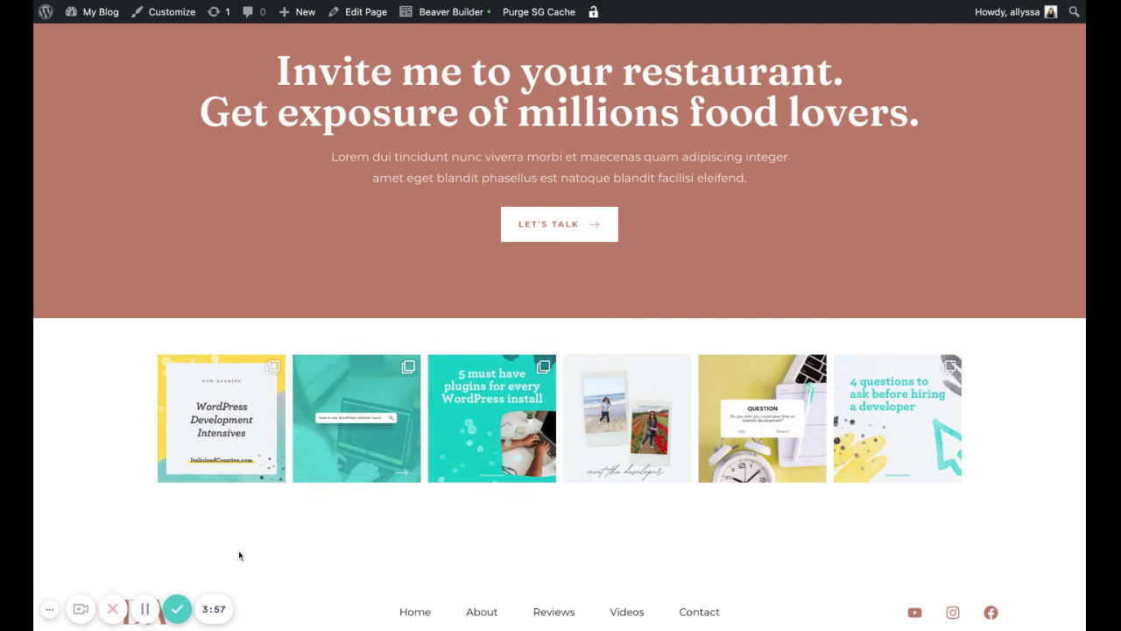
scroll(165, 538, "up", 2)
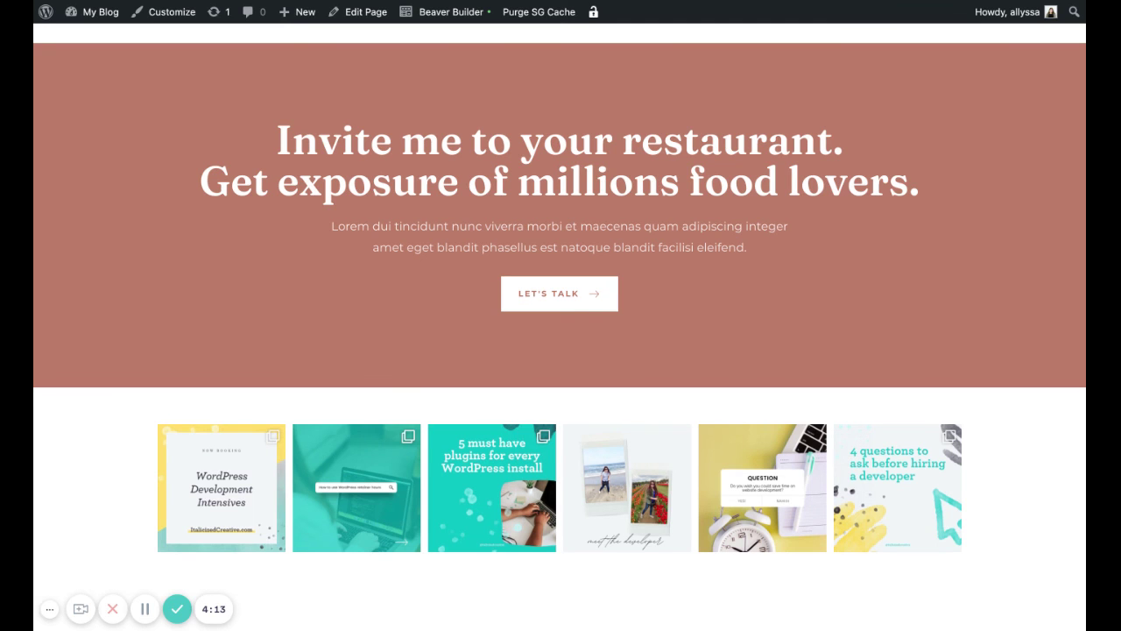
scroll(308, 468, "down", 3)
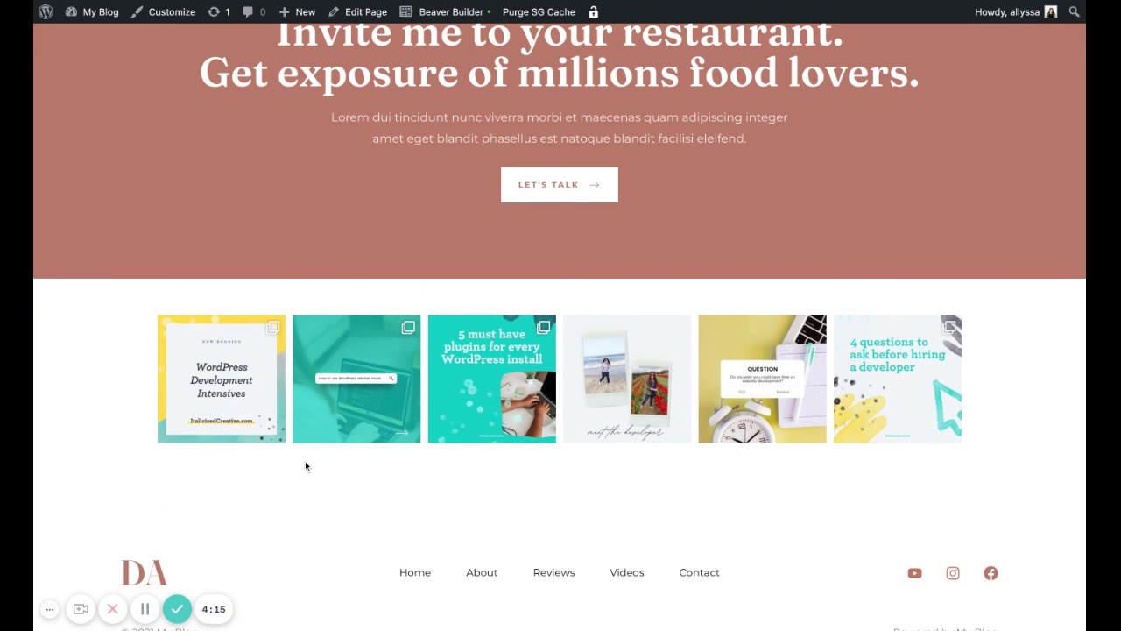